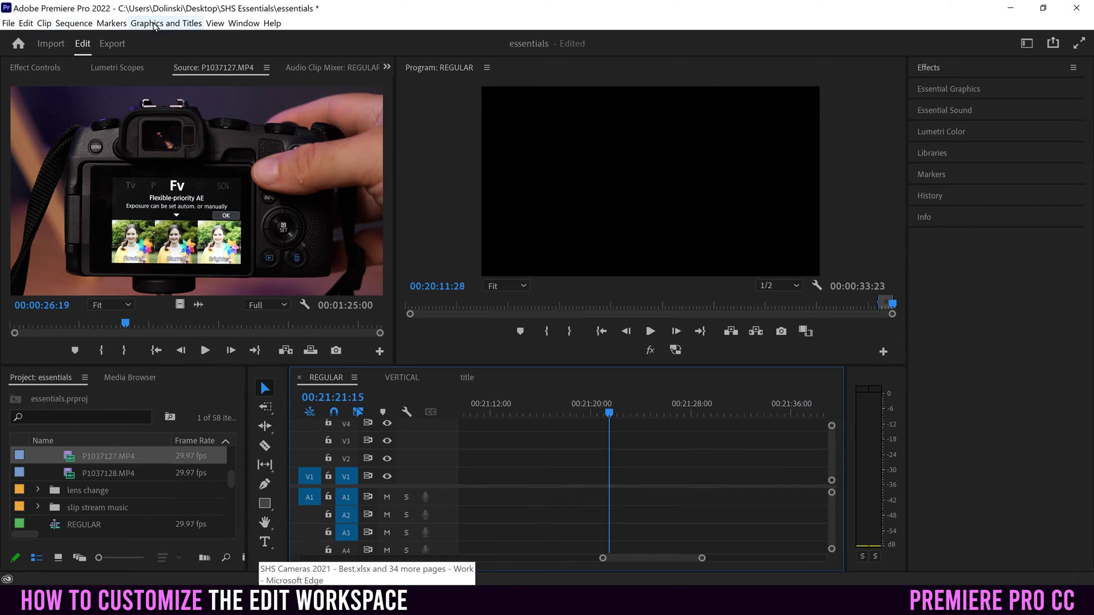
# Step: Look through the Sequence, Clip and Window menus, then close them without choosing a command
pyautogui.click(74, 24)
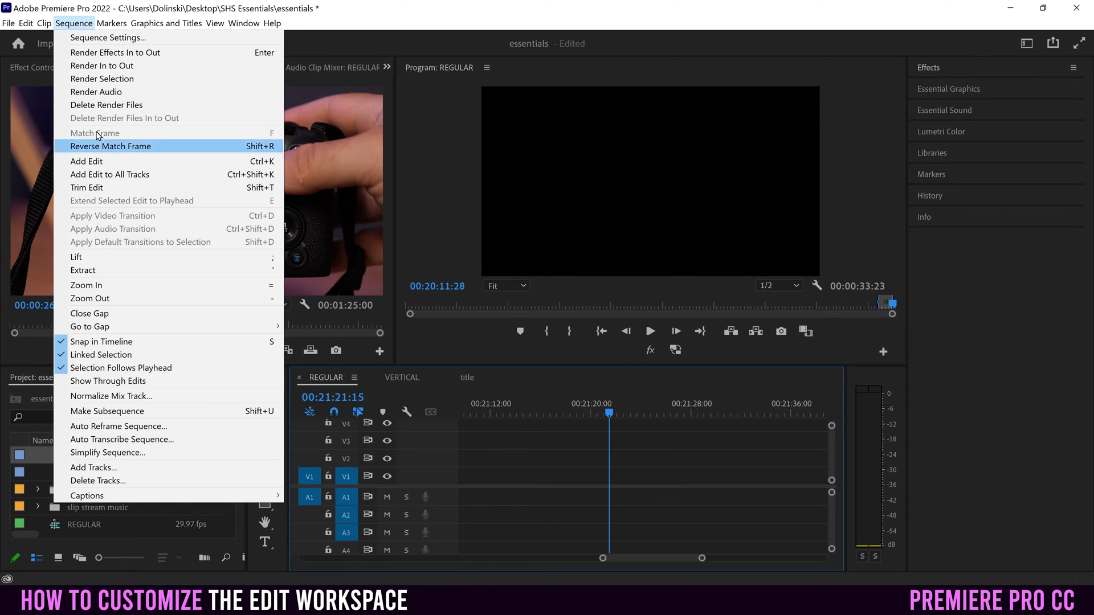
pyautogui.click(44, 23)
pyautogui.click(45, 23)
pyautogui.moveTo(244, 23)
pyautogui.press('Escape')
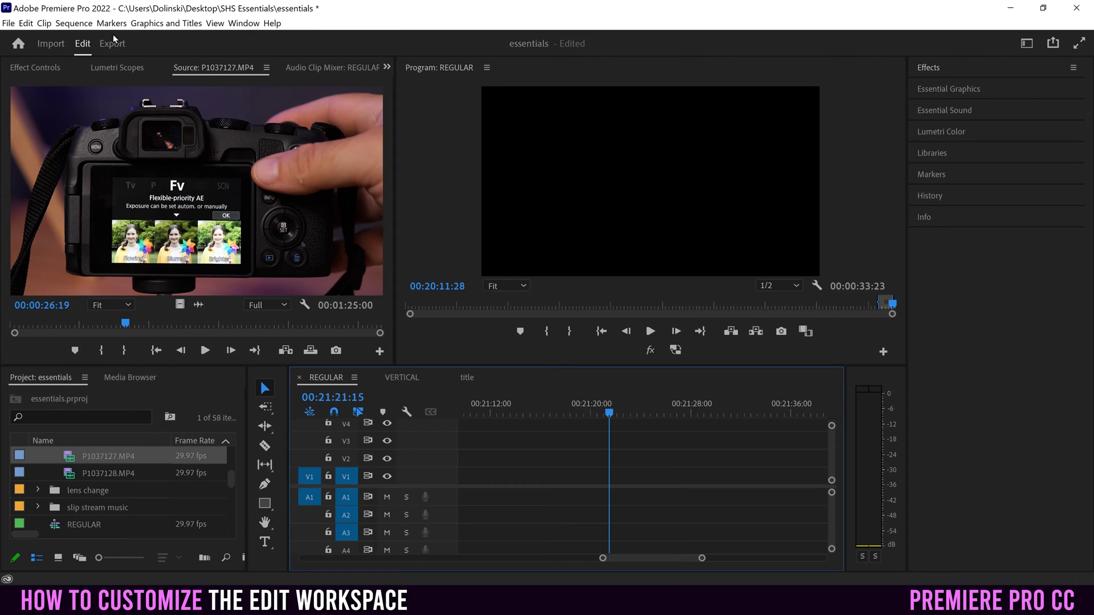
# Step: Visit the Import and Export views, dismiss the offline-material warning, and return to Edit
pyautogui.click(49, 46)
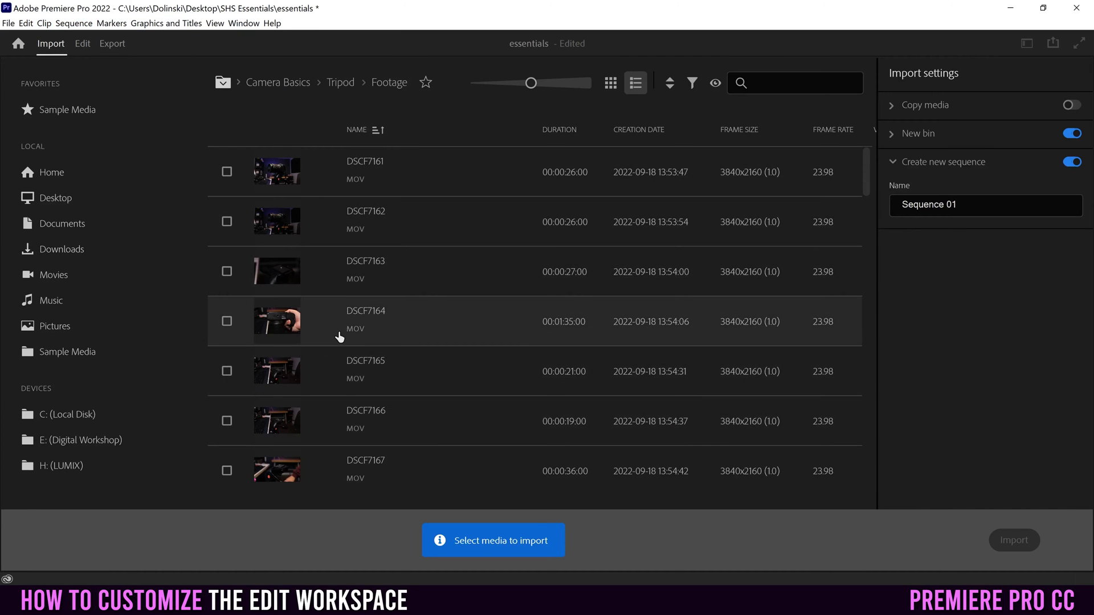
pyautogui.click(111, 44)
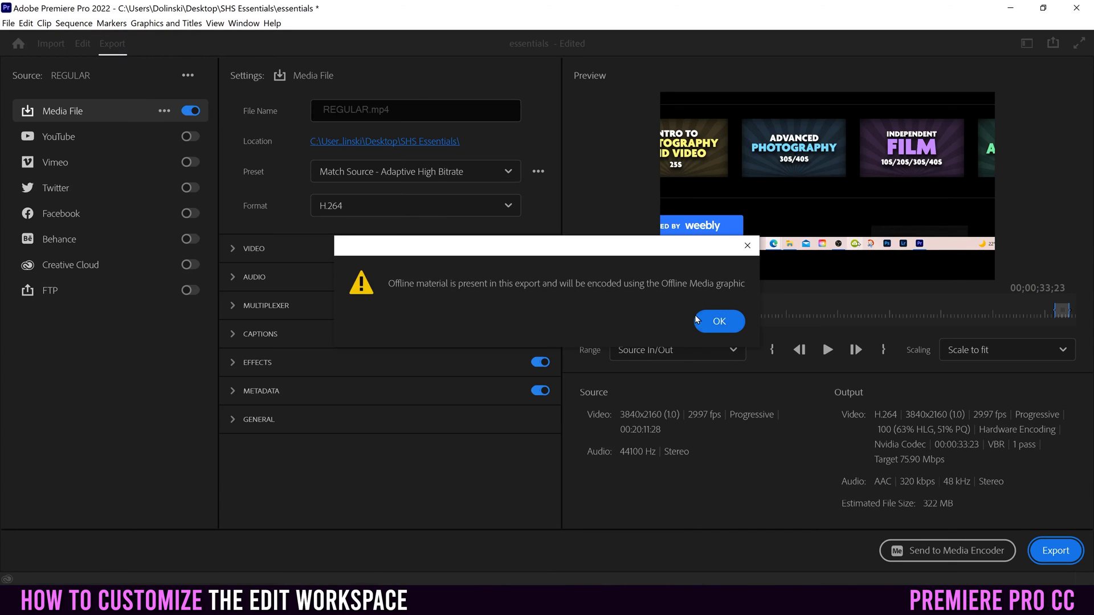
pyautogui.click(696, 320)
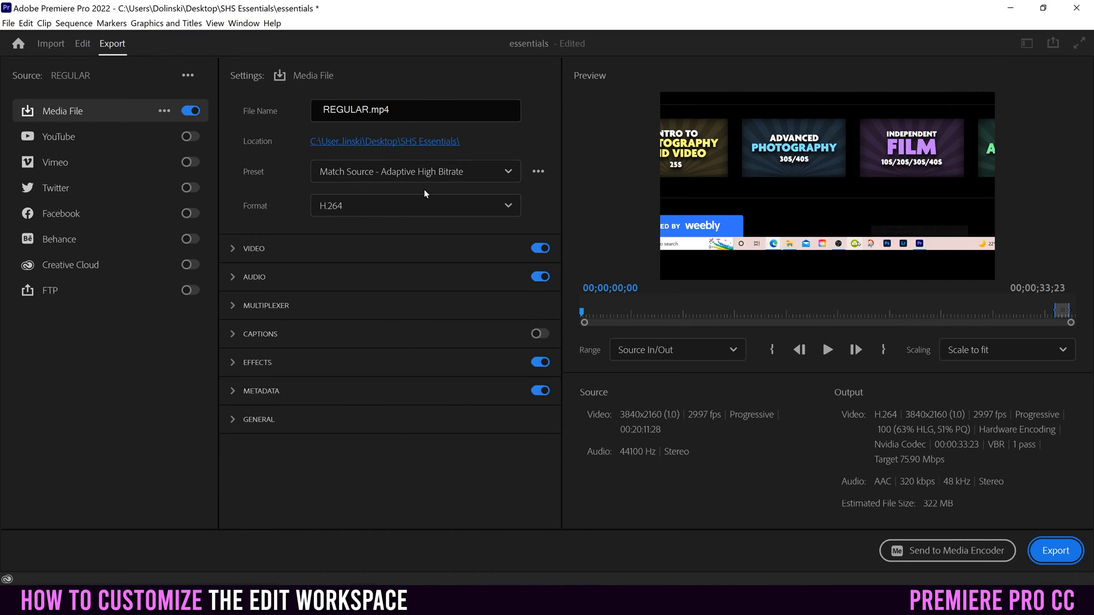
pyautogui.click(82, 44)
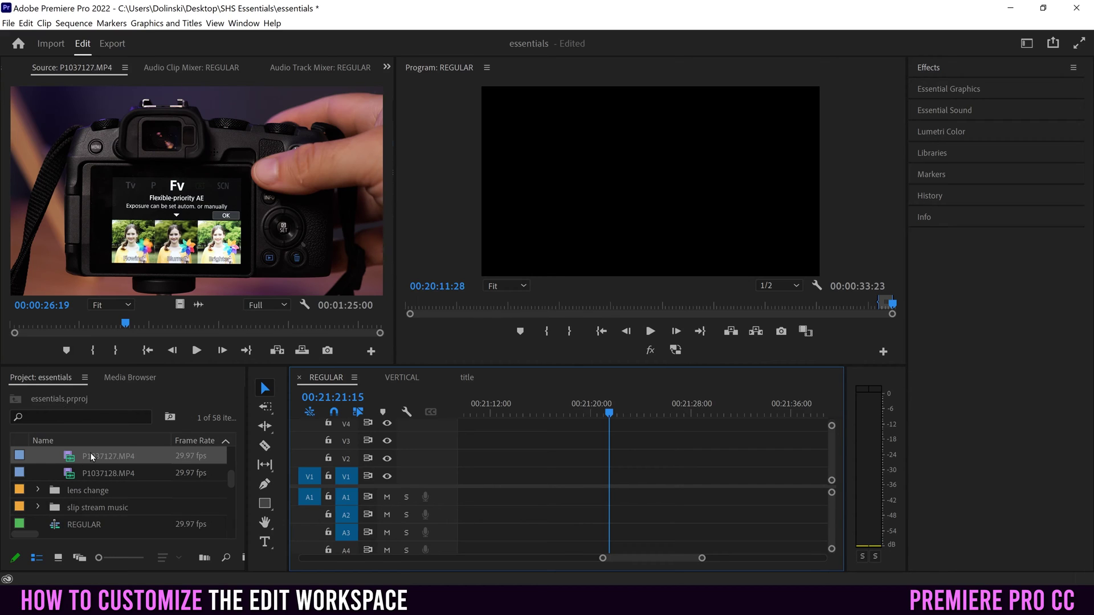
# Step: Select the lens change folder and REGULAR sequence, then load P1037128.MP4 as the source clip
pyautogui.click(87, 494)
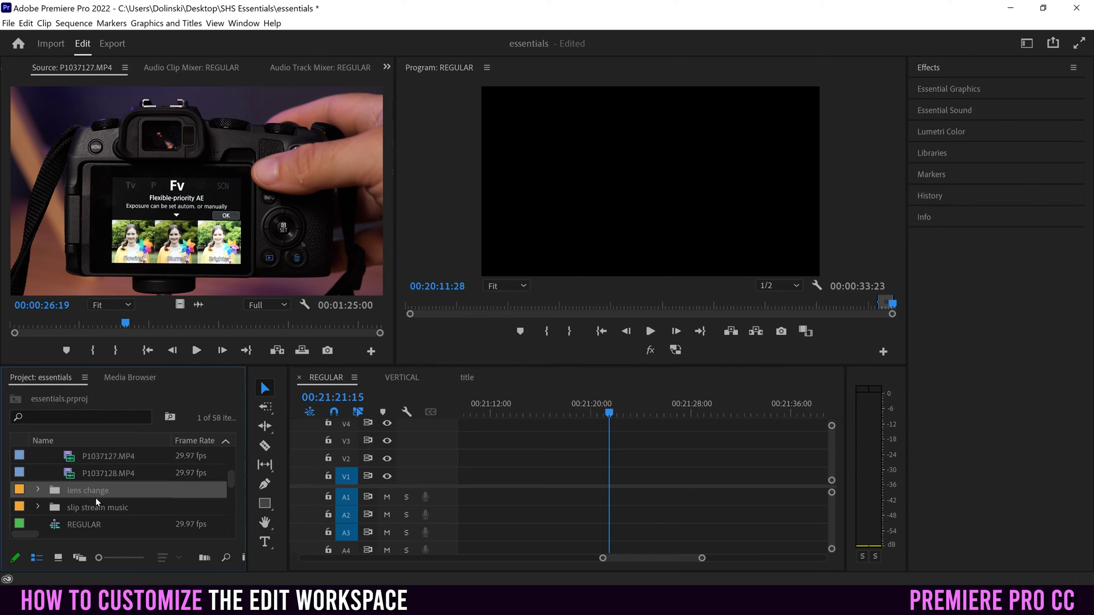
pyautogui.click(77, 524)
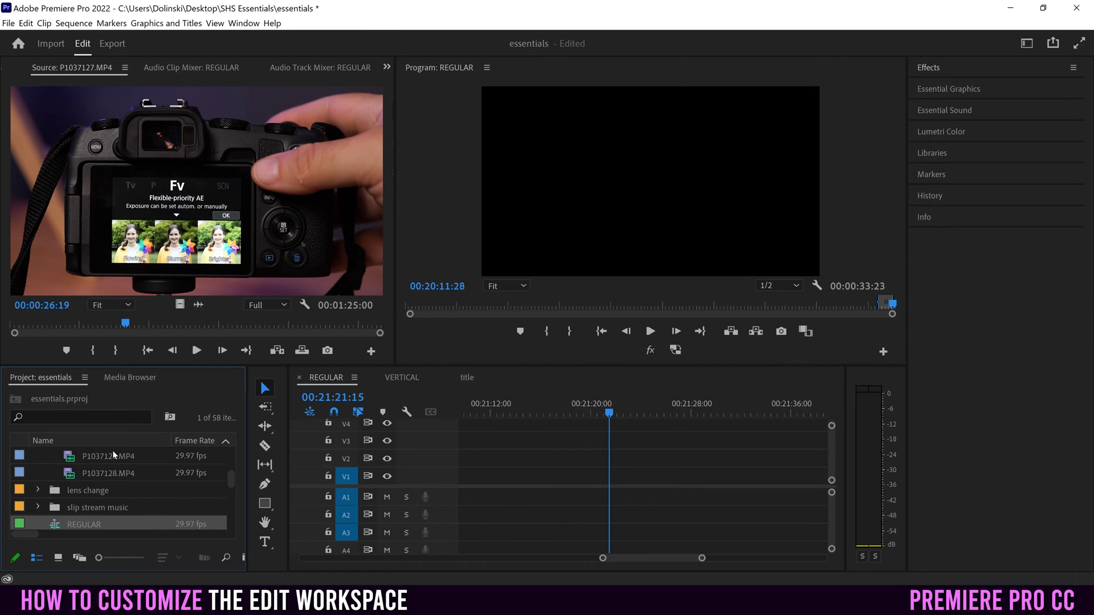
pyautogui.doubleClick(70, 473)
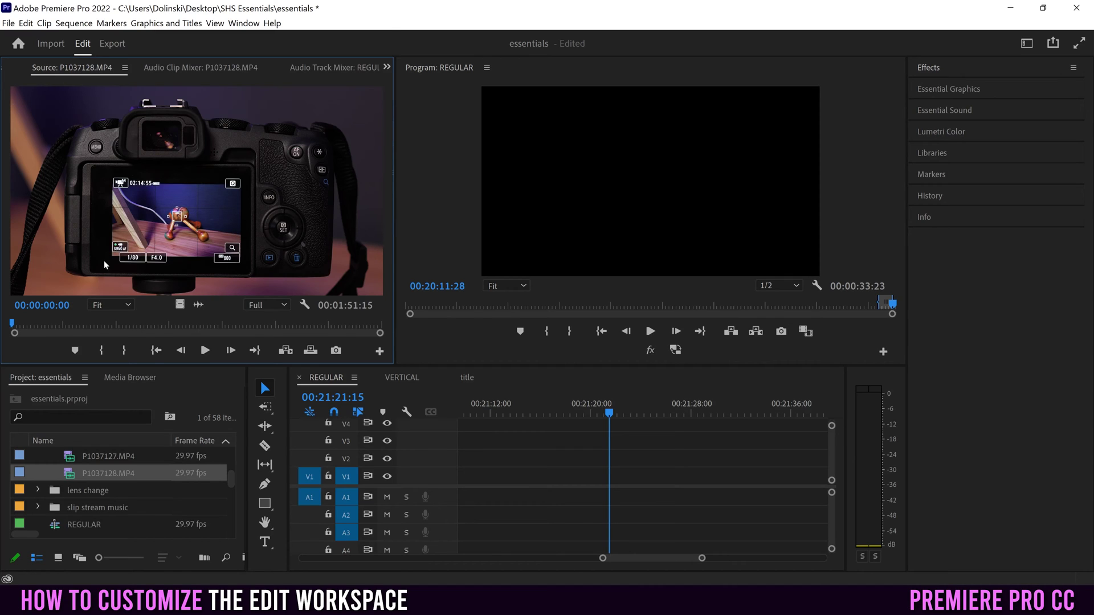
# Step: Mark In at 00:00:17:05 and Out at 00:00:28:16 on P1037128.MP4 in the Source monitor
pyautogui.moveTo(23, 326); pyautogui.dragTo(53, 323)
pyautogui.click(204, 350)
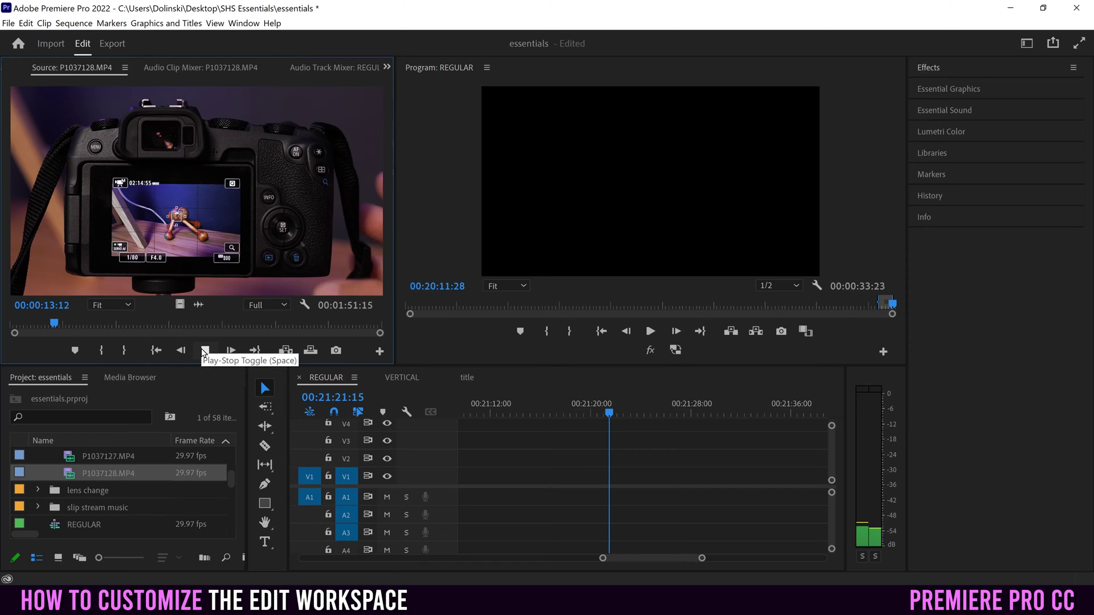
pyautogui.click(204, 350)
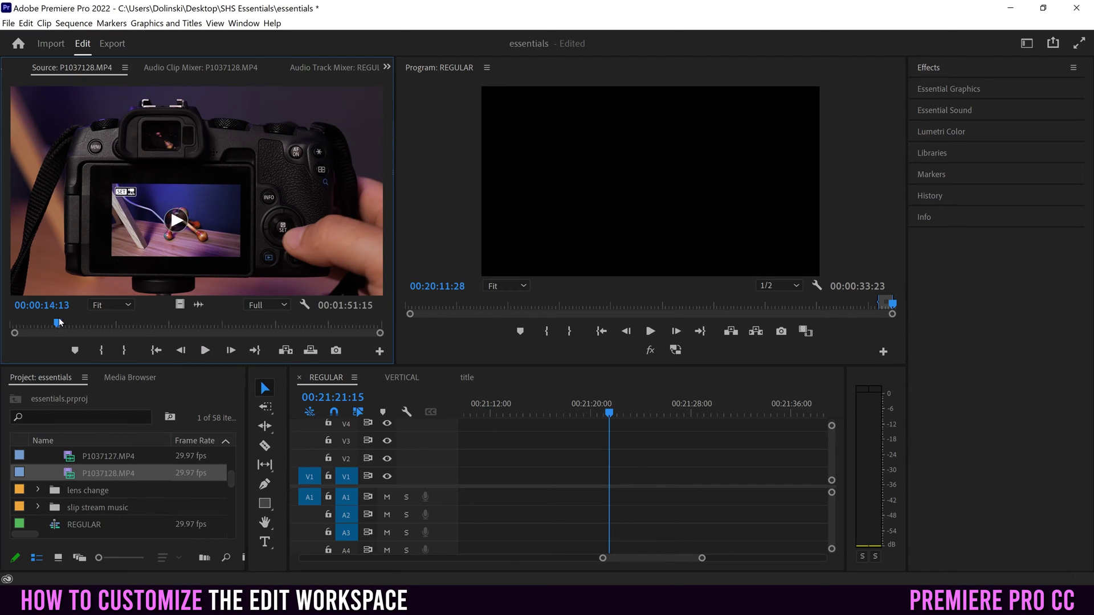
pyautogui.moveTo(58, 323); pyautogui.dragTo(105, 323)
pyautogui.click(101, 350)
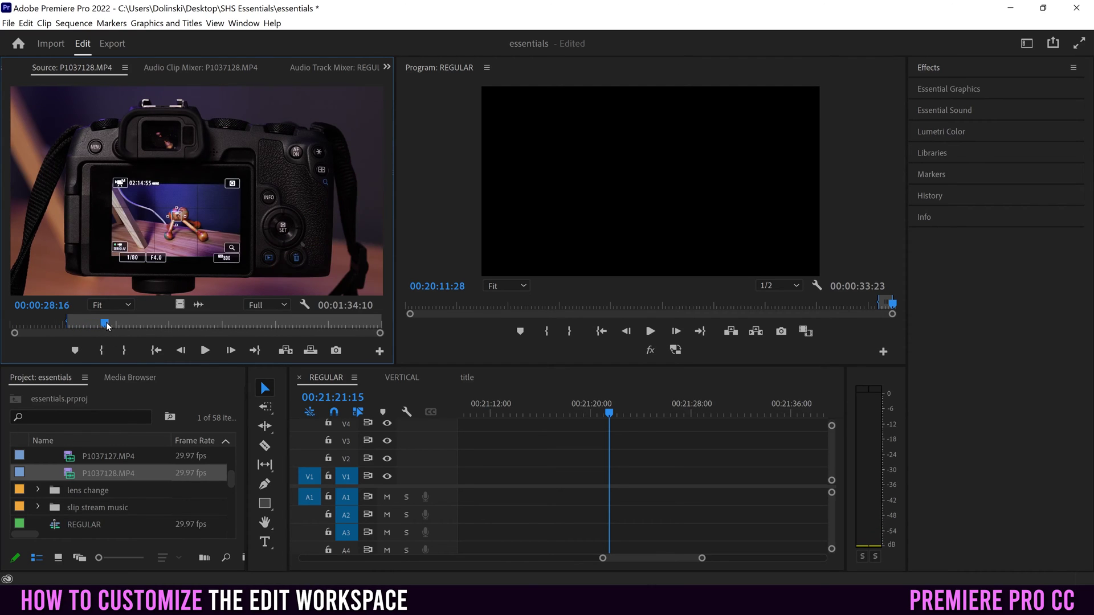
pyautogui.click(124, 350)
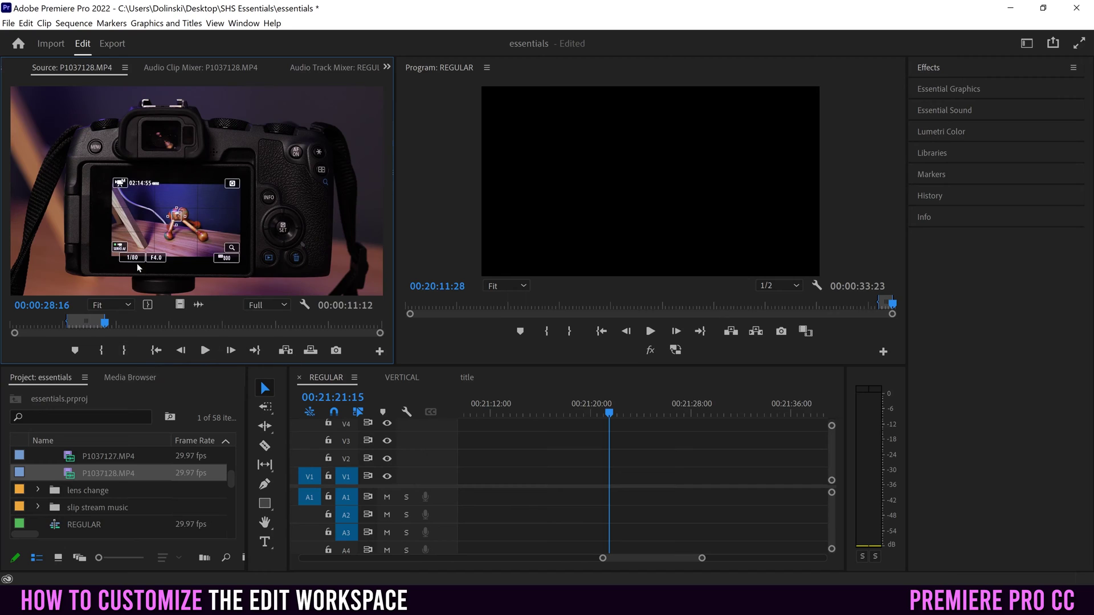
# Step: Drag the marked range onto V1/A1 of the REGULAR timeline and select the new clip
pyautogui.moveTo(156, 199); pyautogui.dragTo(516, 479)
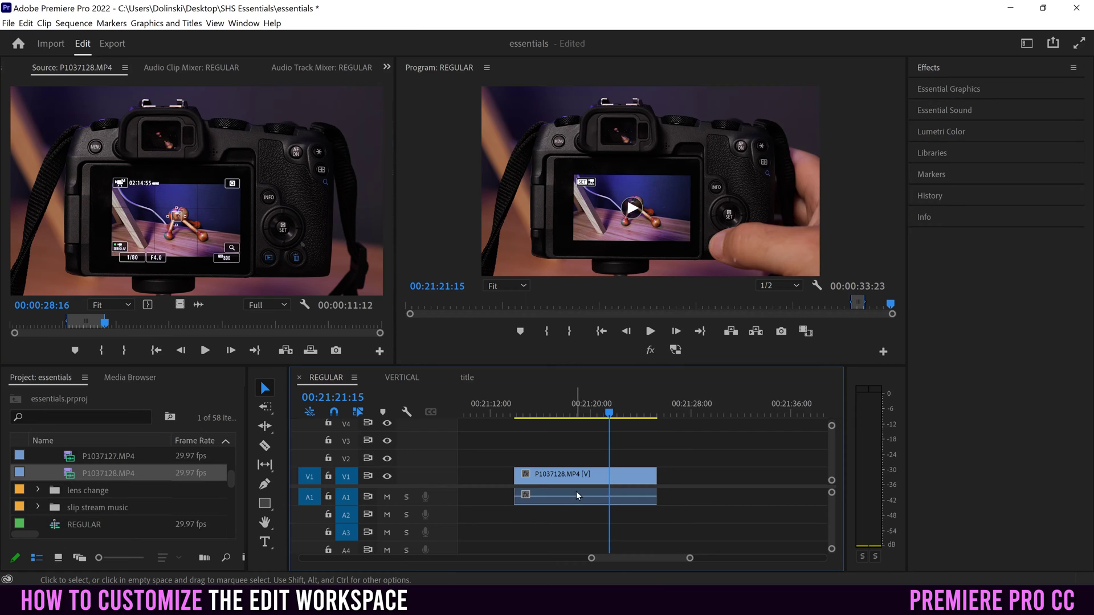
pyautogui.click(580, 477)
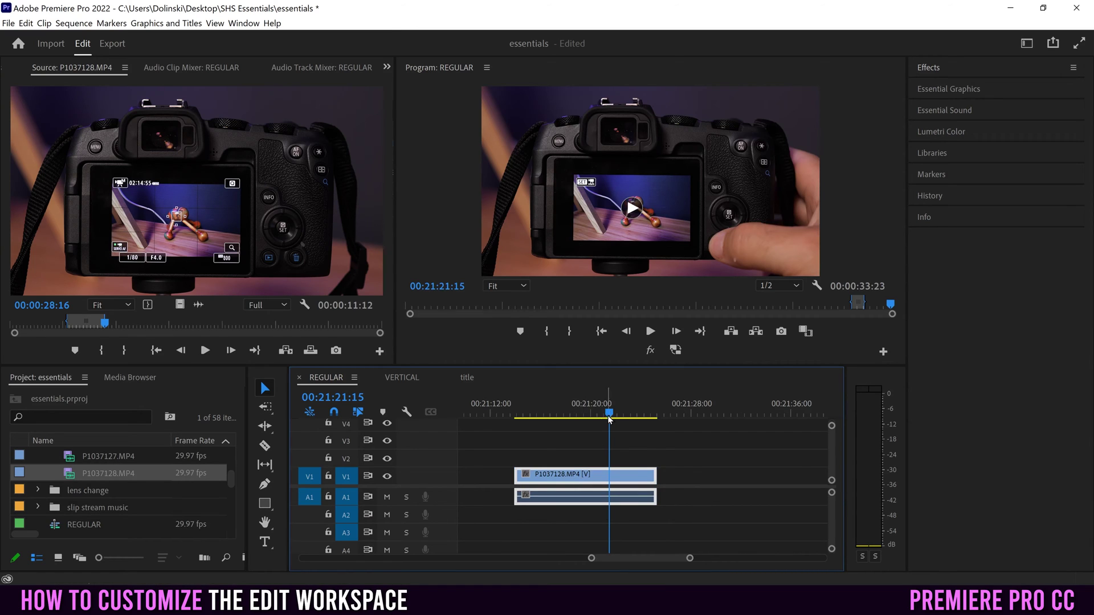
pyautogui.moveTo(610, 412)
pyautogui.mouseDown()
pyautogui.moveTo(534, 405)
pyautogui.moveTo(610, 414)
pyautogui.mouseUp()
pyautogui.click(562, 406)
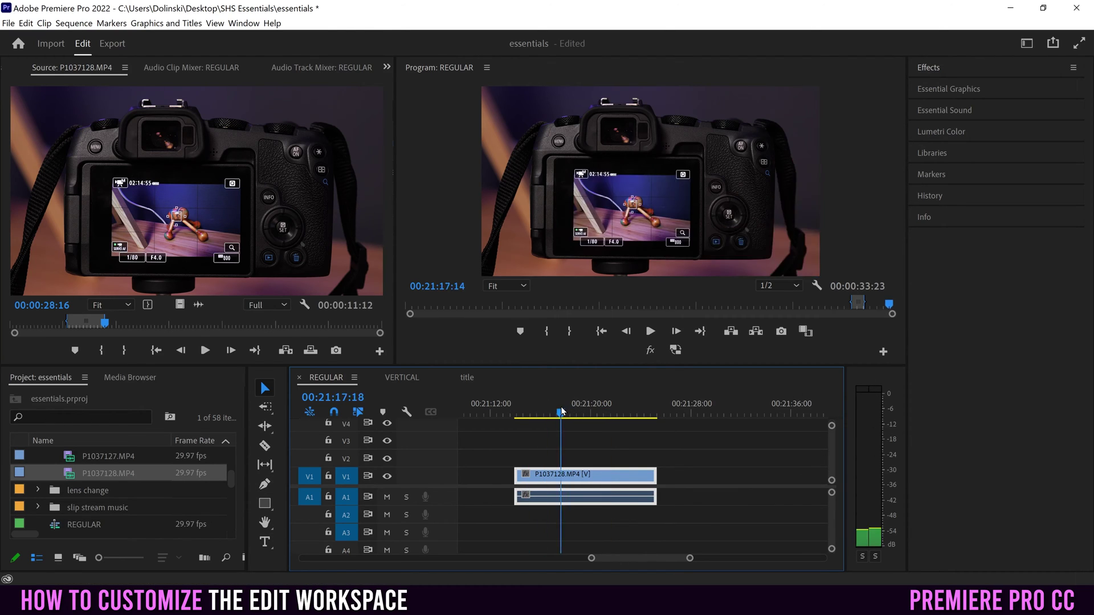
pyautogui.click(649, 333)
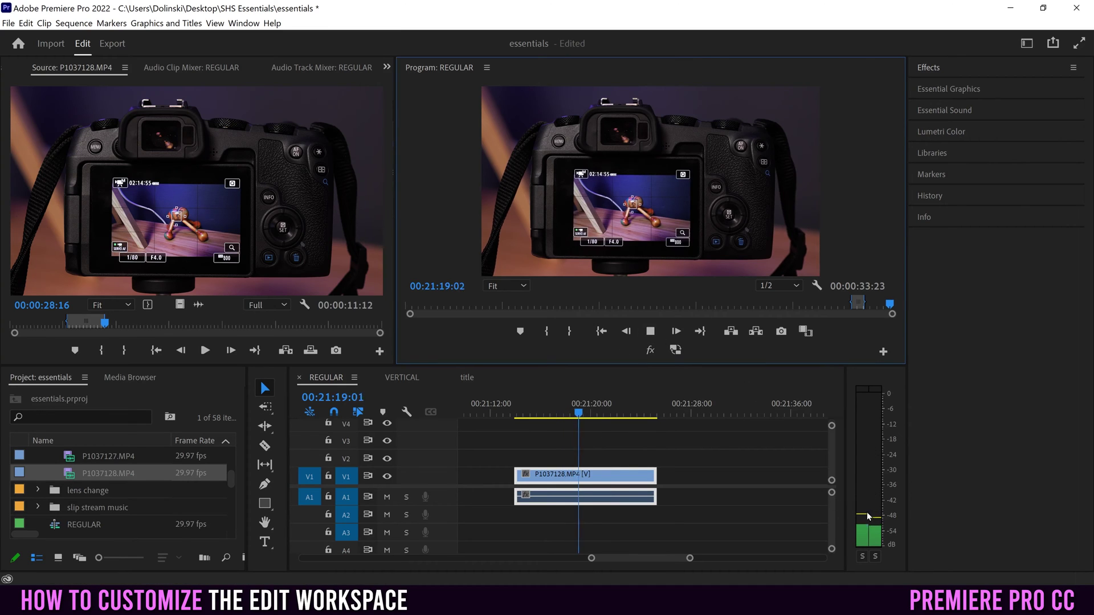
pyautogui.click(650, 331)
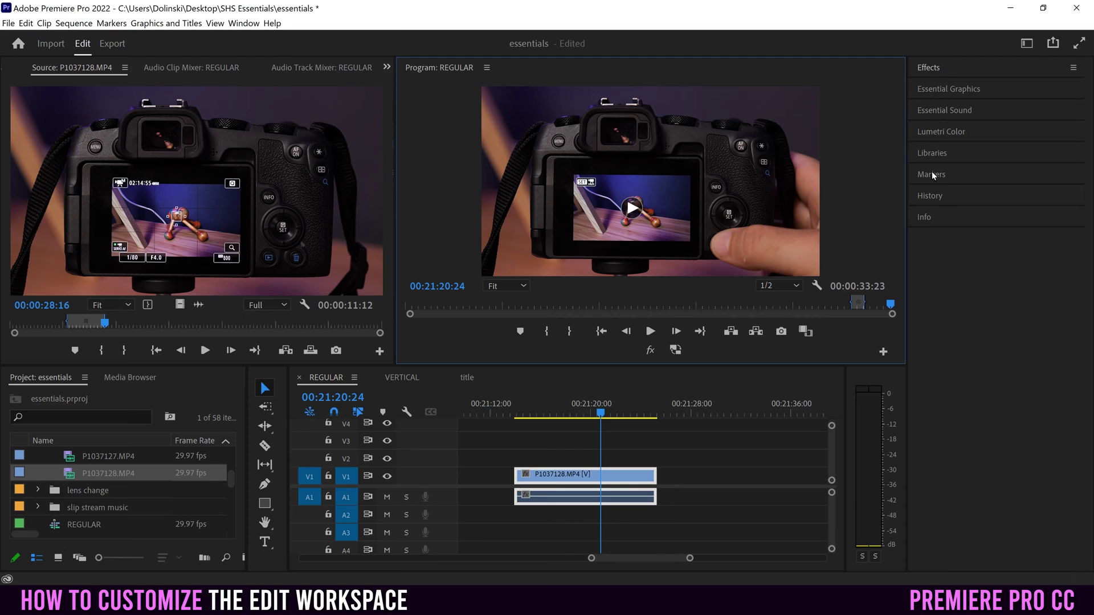
pyautogui.click(938, 67)
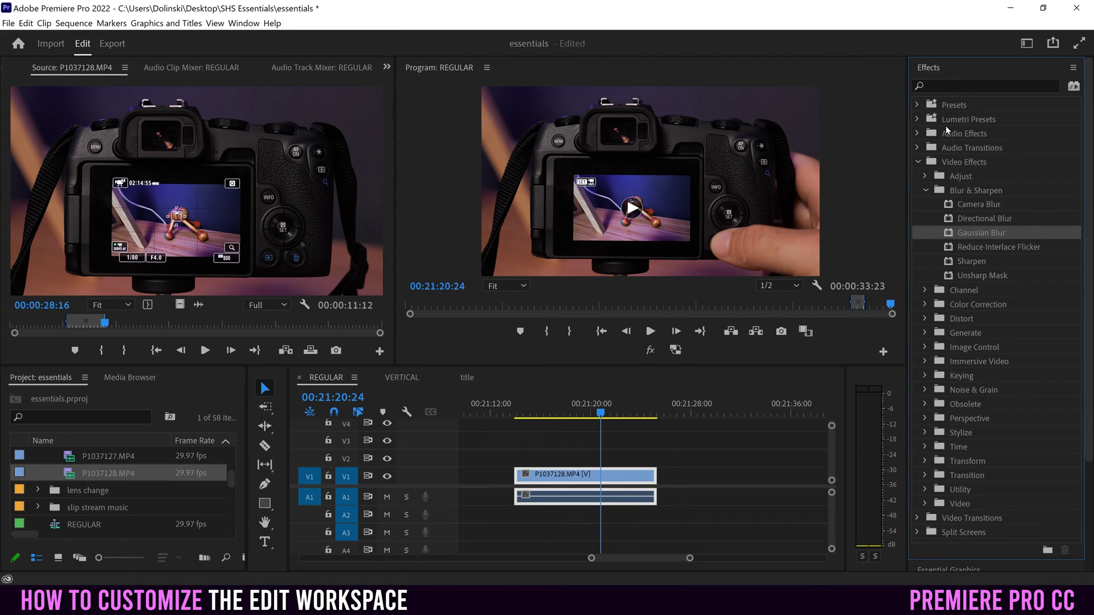
pyautogui.click(949, 66)
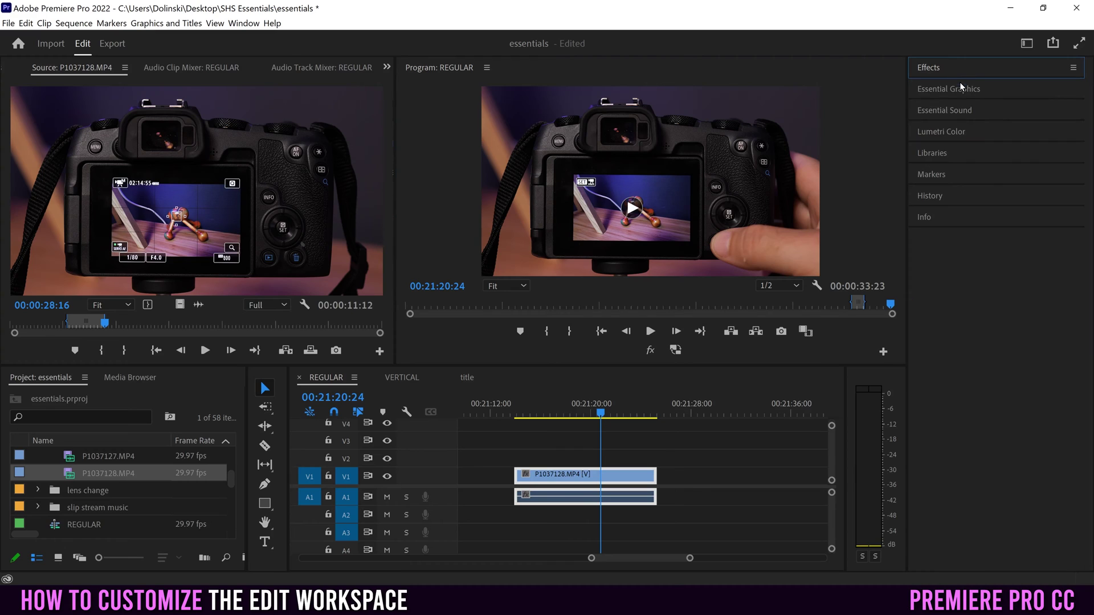
pyautogui.click(945, 88)
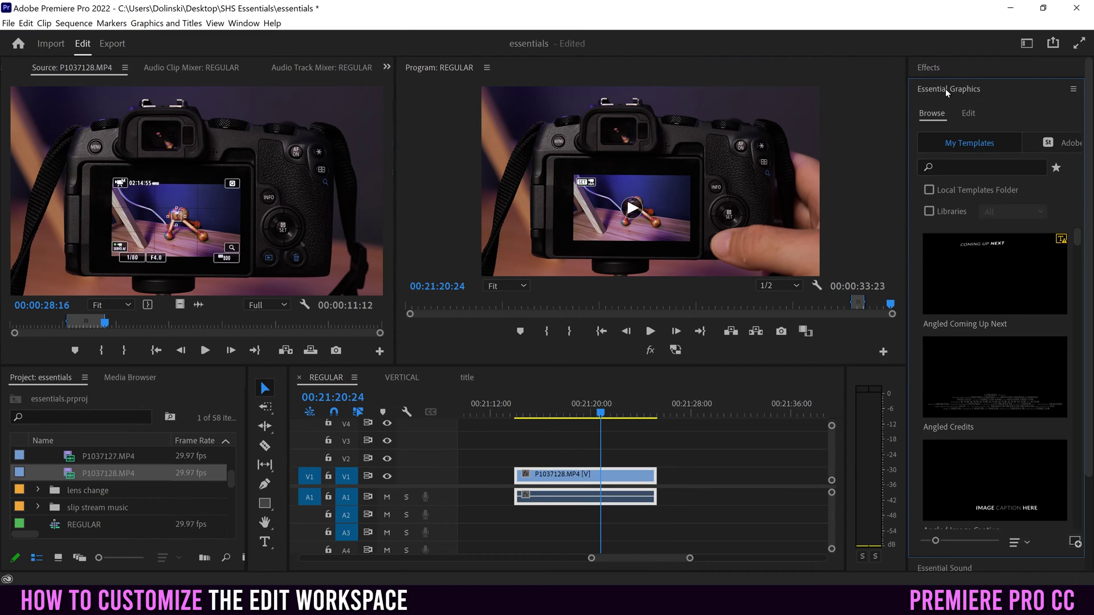
pyautogui.click(967, 114)
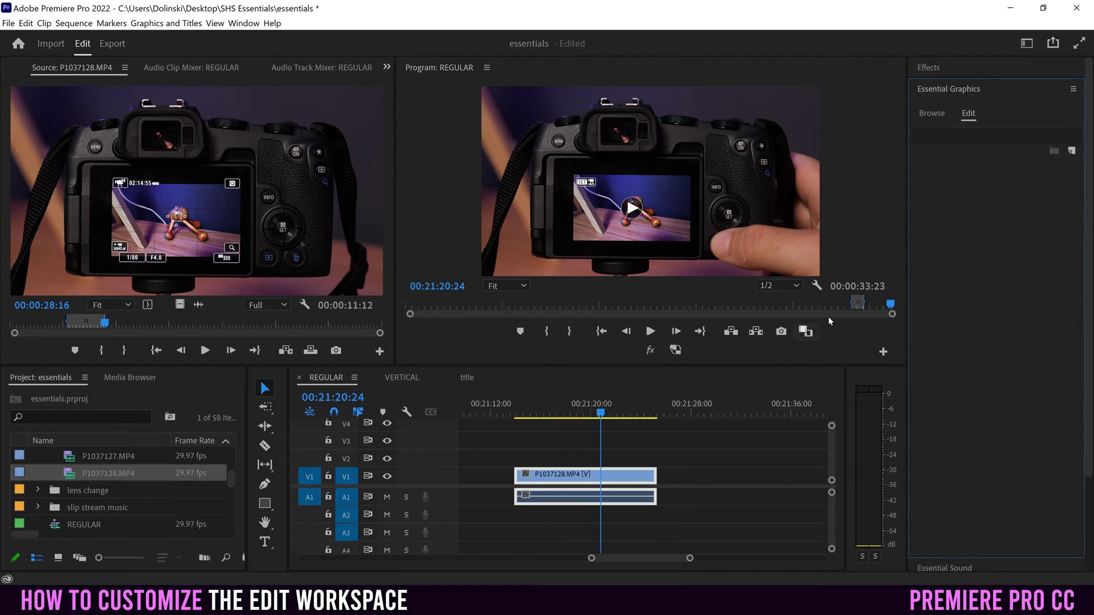
pyautogui.click(932, 86)
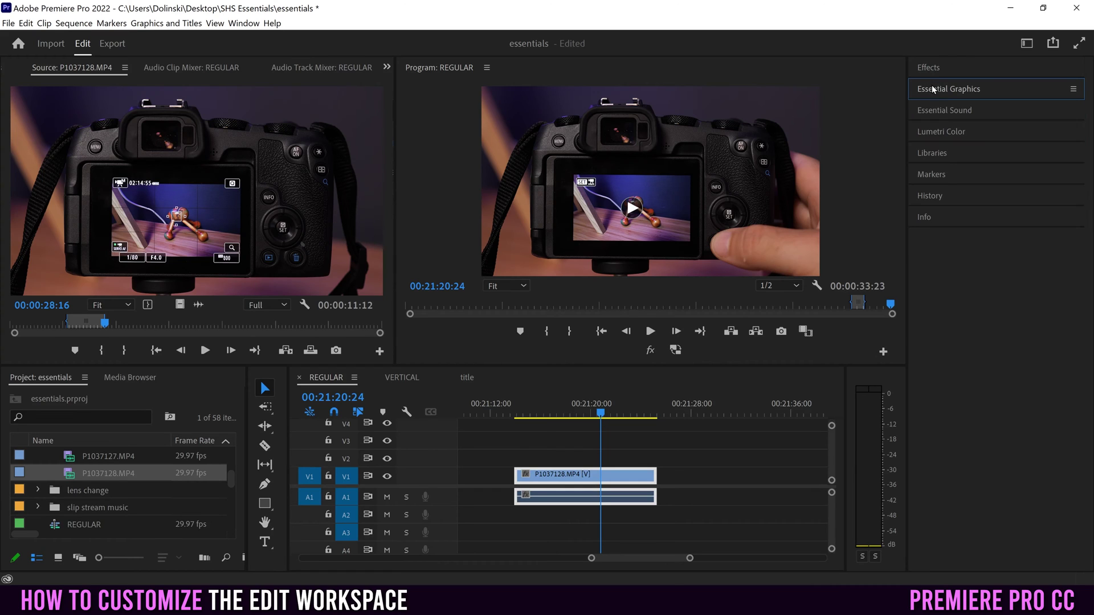
pyautogui.click(932, 131)
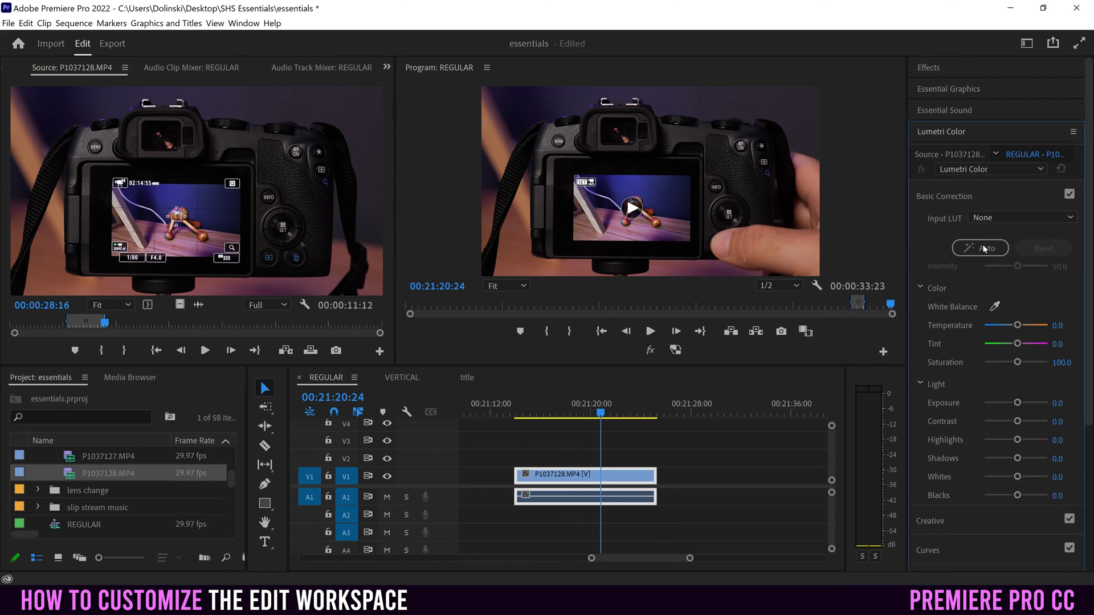
pyautogui.click(948, 131)
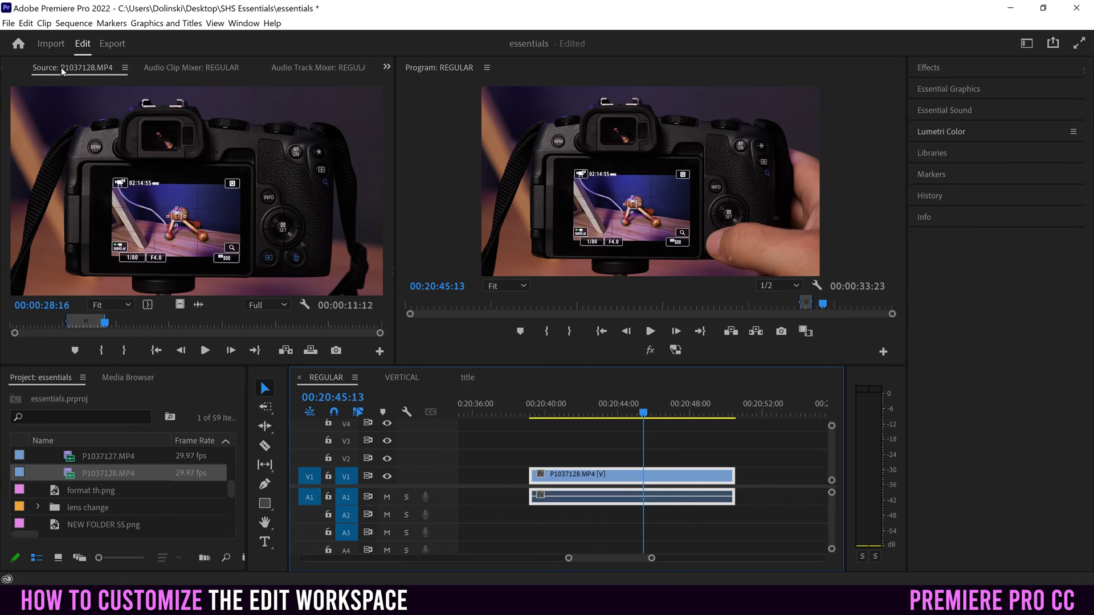
# Step: Cycle past the Audio Clip and Track Mixers and bring up Effect Controls for the clip
pyautogui.click(188, 68)
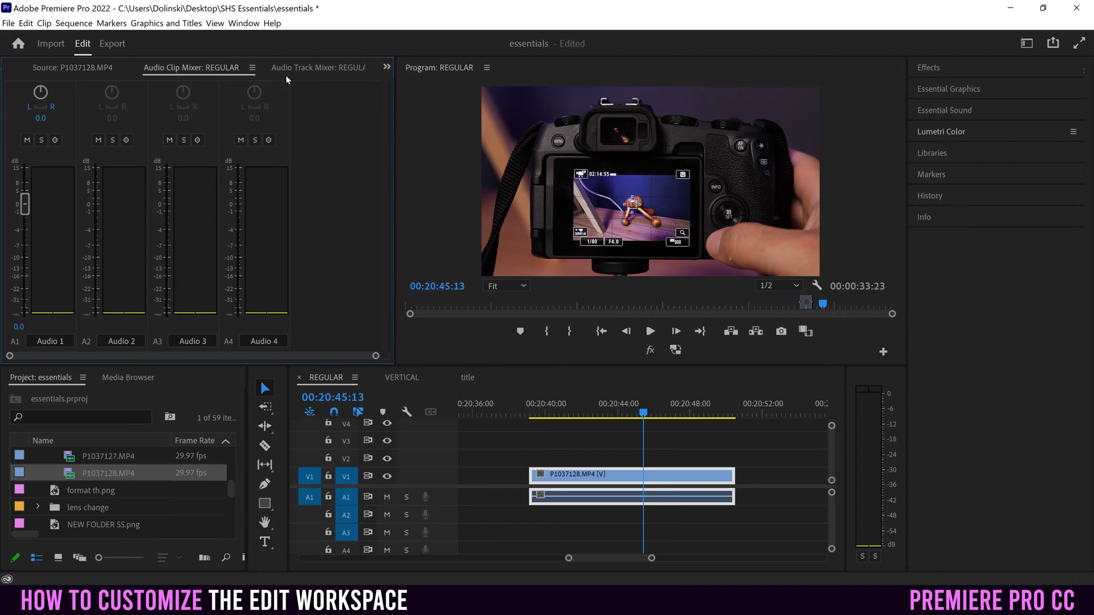
pyautogui.click(302, 68)
pyautogui.click(385, 68)
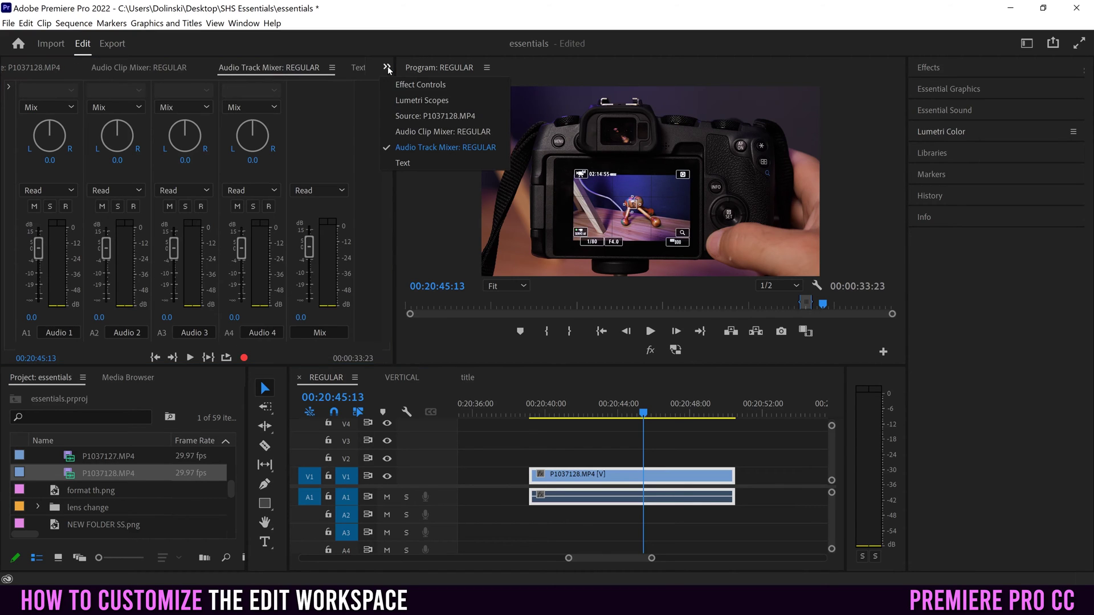
pyautogui.click(416, 84)
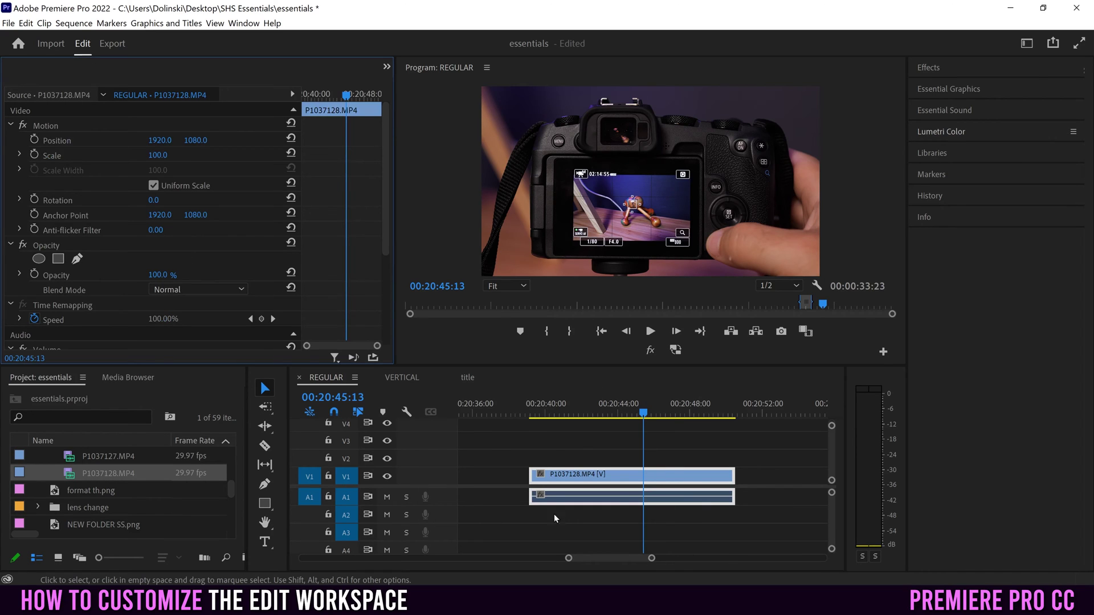
# Step: Apply Gaussian Blur to the V1 clip and raise its Blurriness to 51
pyautogui.click(947, 72)
pyautogui.moveTo(951, 234); pyautogui.dragTo(611, 477)
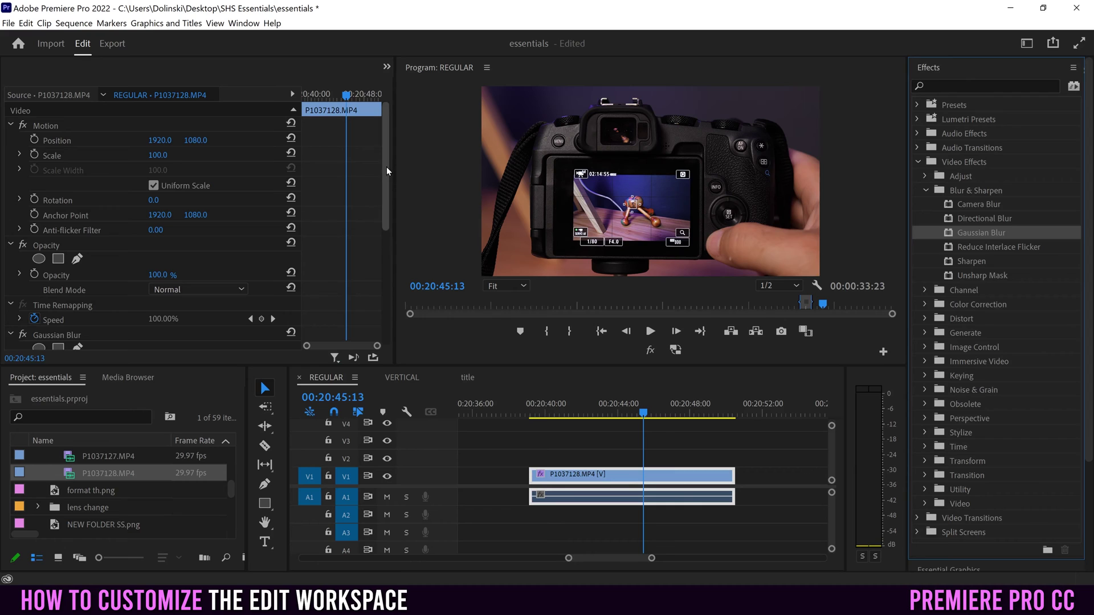
pyautogui.scroll(-4, 50, 333)
pyautogui.moveTo(154, 248); pyautogui.dragTo(253, 247)
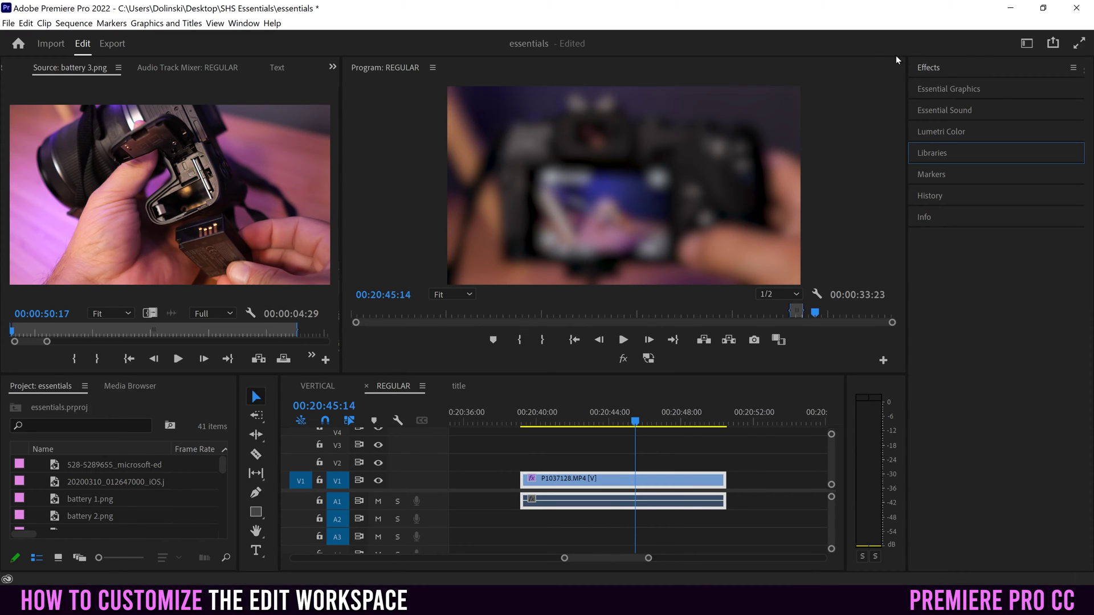
pyautogui.click(1026, 46)
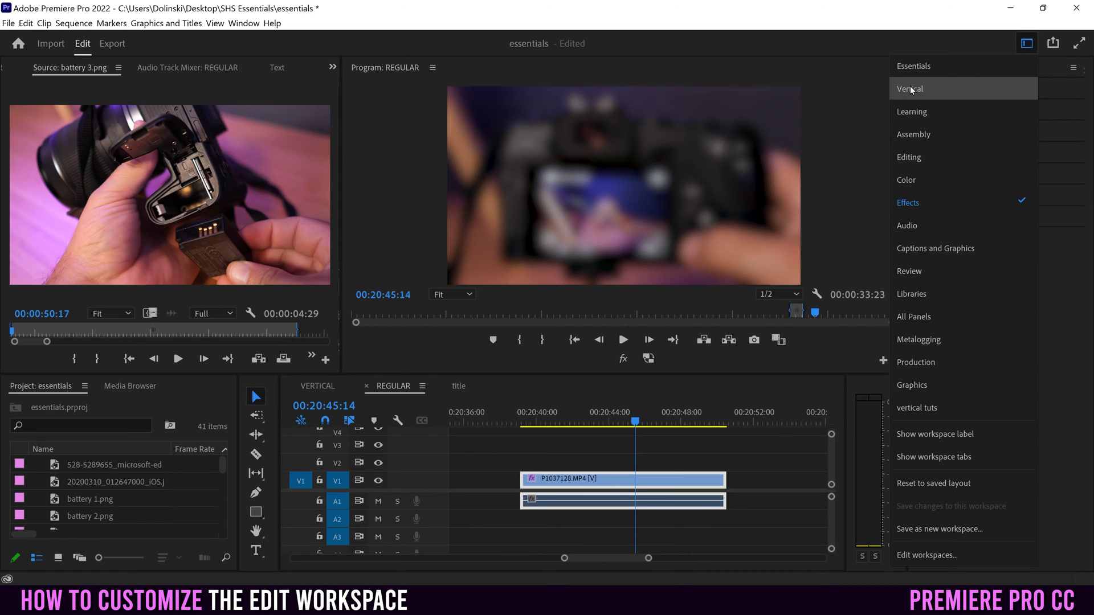
# Step: Switch to the Vertical workspace and bring Essential Graphics to the front of the middle group
pyautogui.click(933, 91)
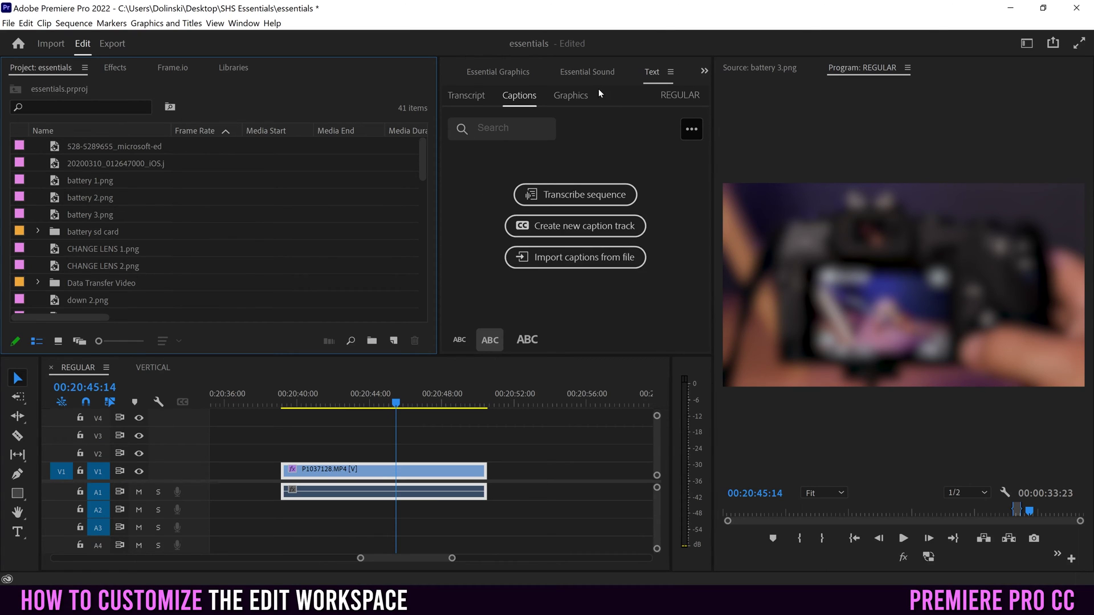
pyautogui.click(583, 70)
pyautogui.click(502, 69)
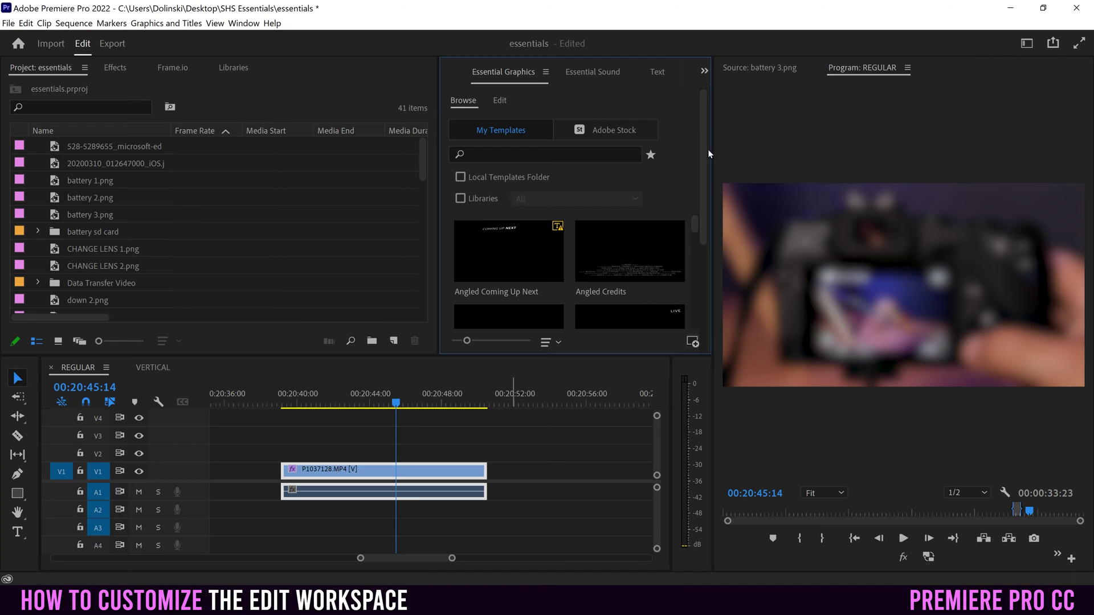
# Step: Toggle the monitor between Source and Program views, ending on the Program view
pyautogui.click(740, 63)
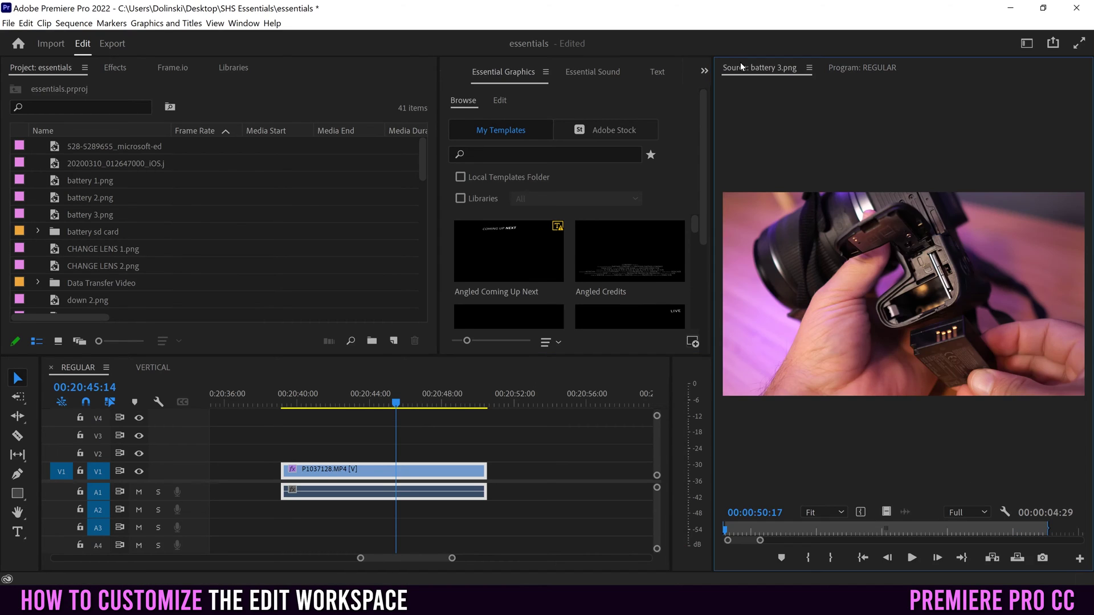
pyautogui.click(839, 66)
pyautogui.click(752, 65)
pyautogui.click(853, 66)
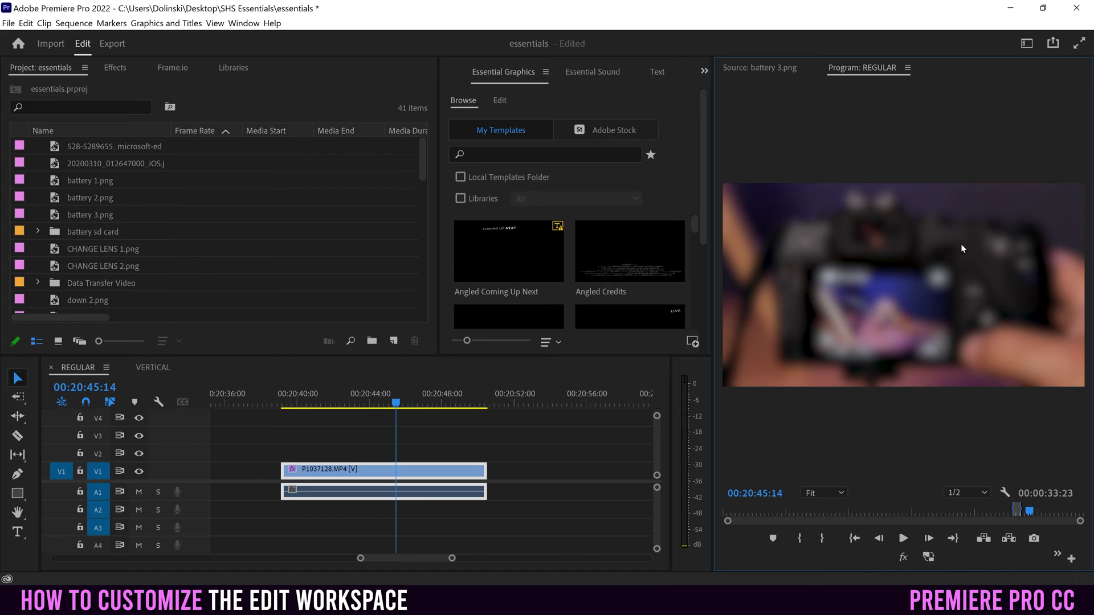
pyautogui.click(1026, 44)
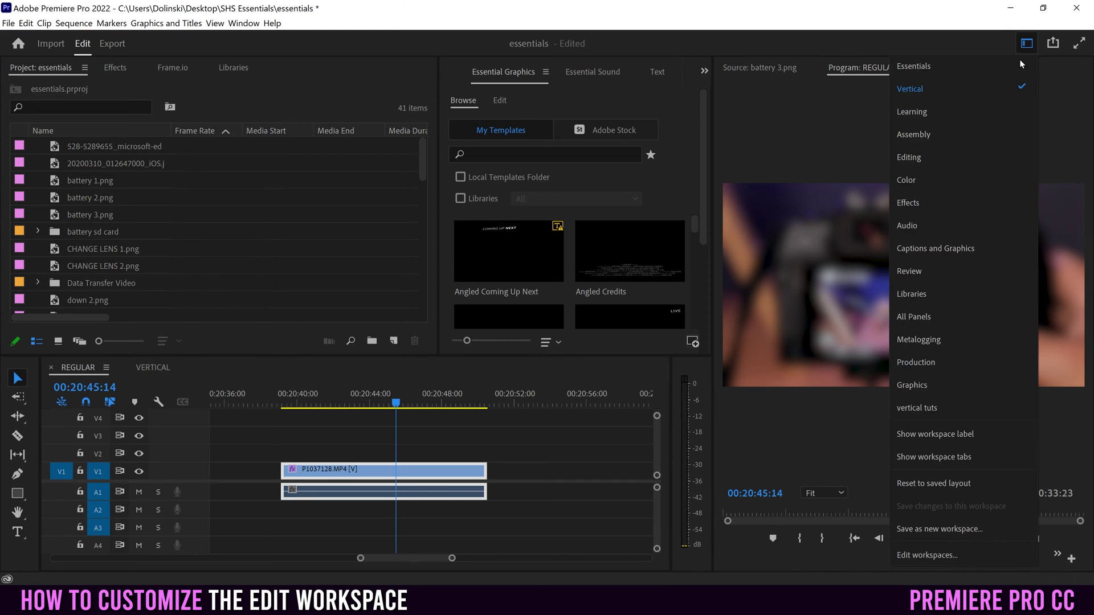
# Step: Try the Effects workspace, then switch to Vertical and open the VERTICAL sequence
pyautogui.click(914, 204)
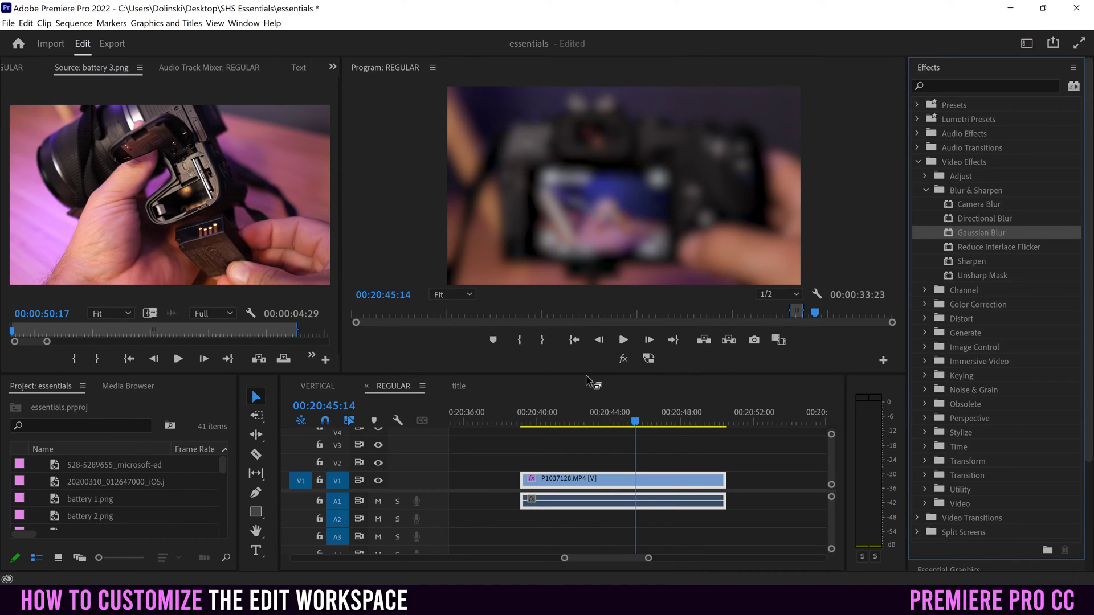
pyautogui.moveTo(585, 377); pyautogui.dragTo(586, 403)
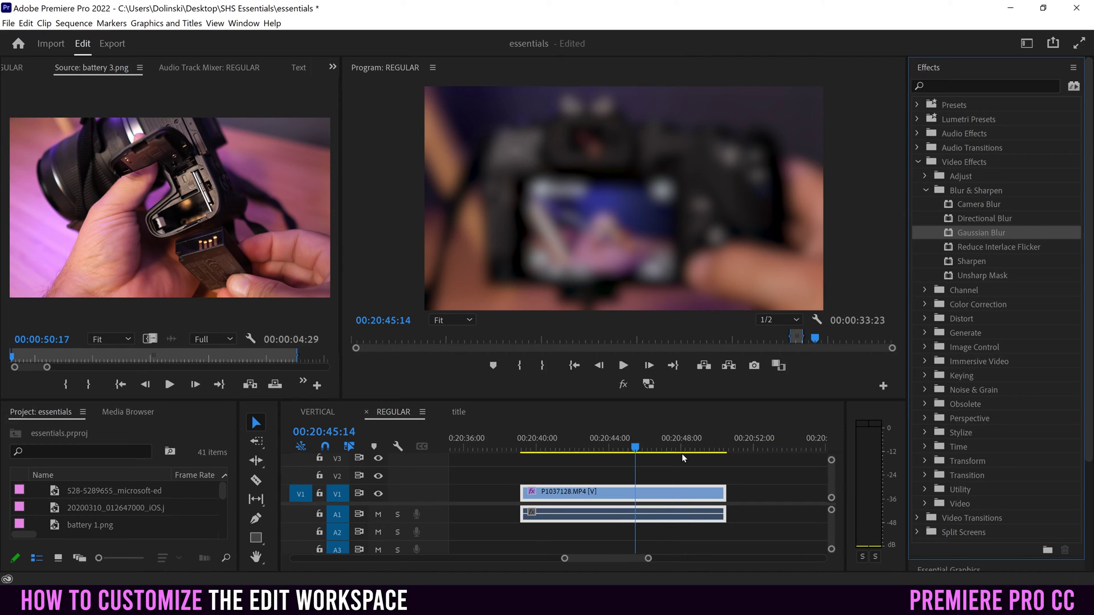
pyautogui.click(1027, 44)
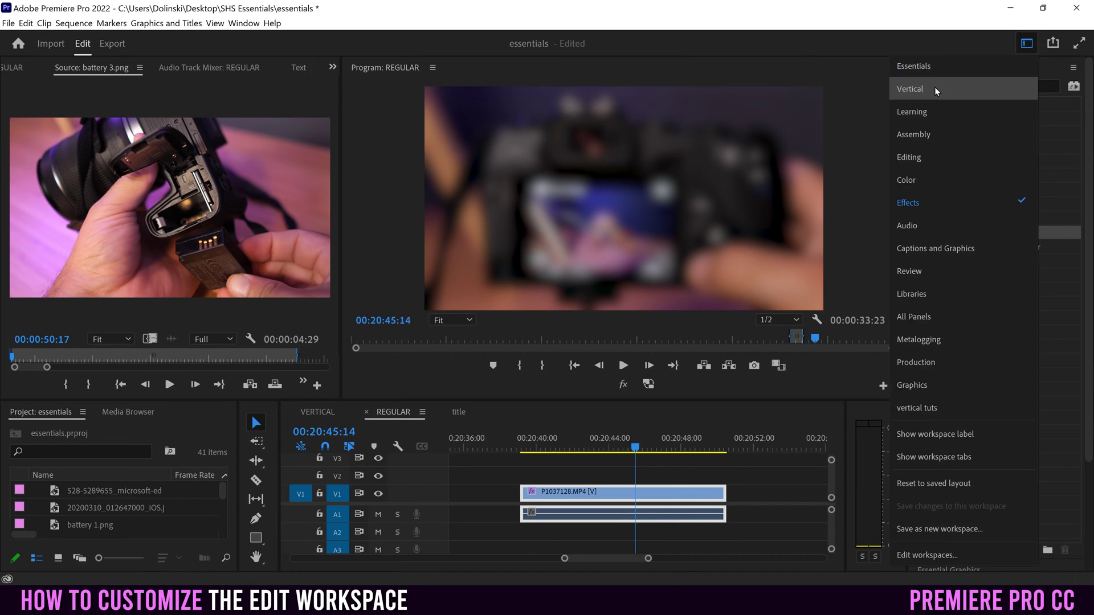
pyautogui.click(936, 91)
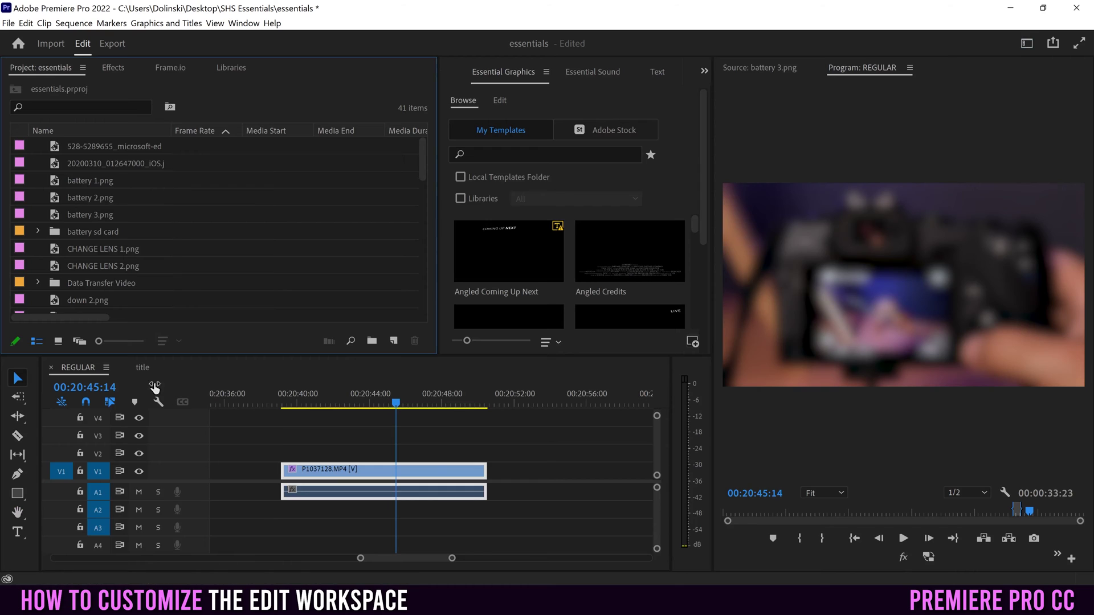
pyautogui.scroll(-3, 150, 227)
pyautogui.moveTo(422, 197); pyautogui.dragTo(418, 325)
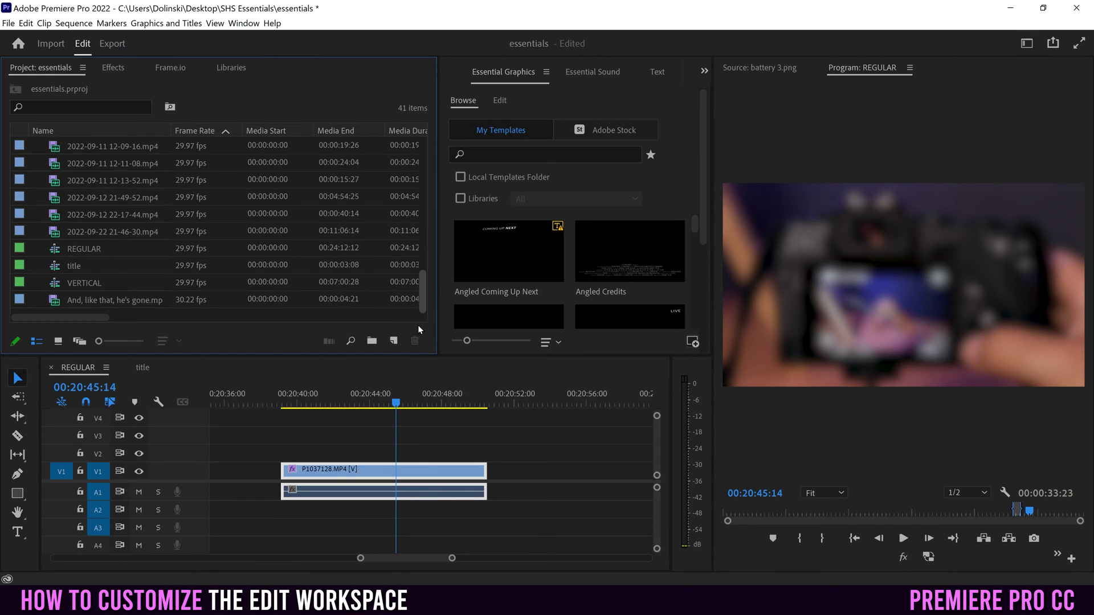
pyautogui.doubleClick(57, 285)
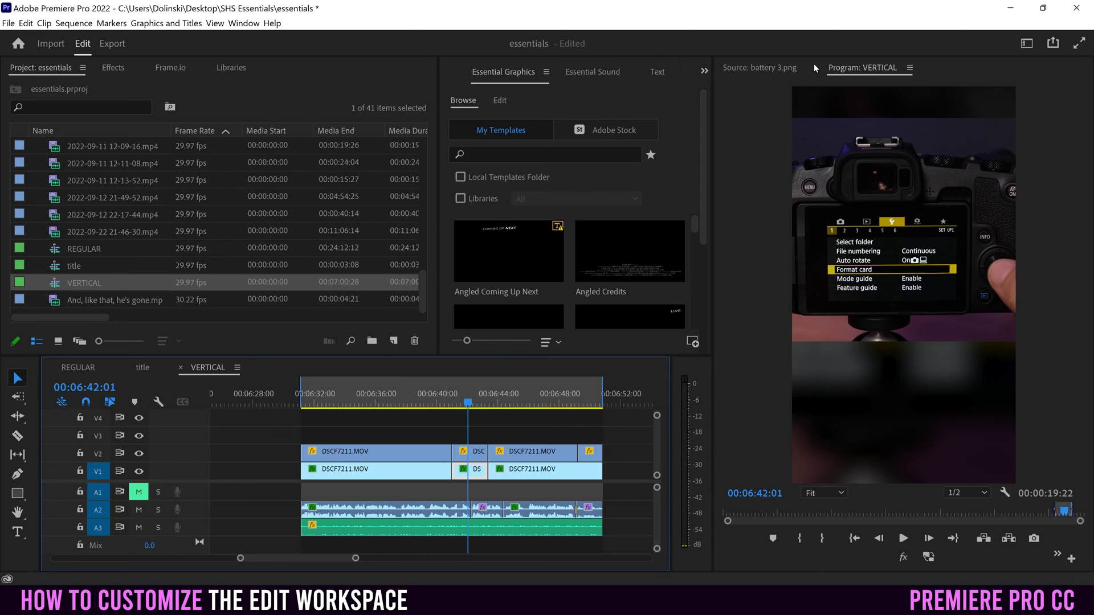
# Step: Return to the Effects workspace and bring the REGULAR sequence into the timeline
pyautogui.click(1027, 43)
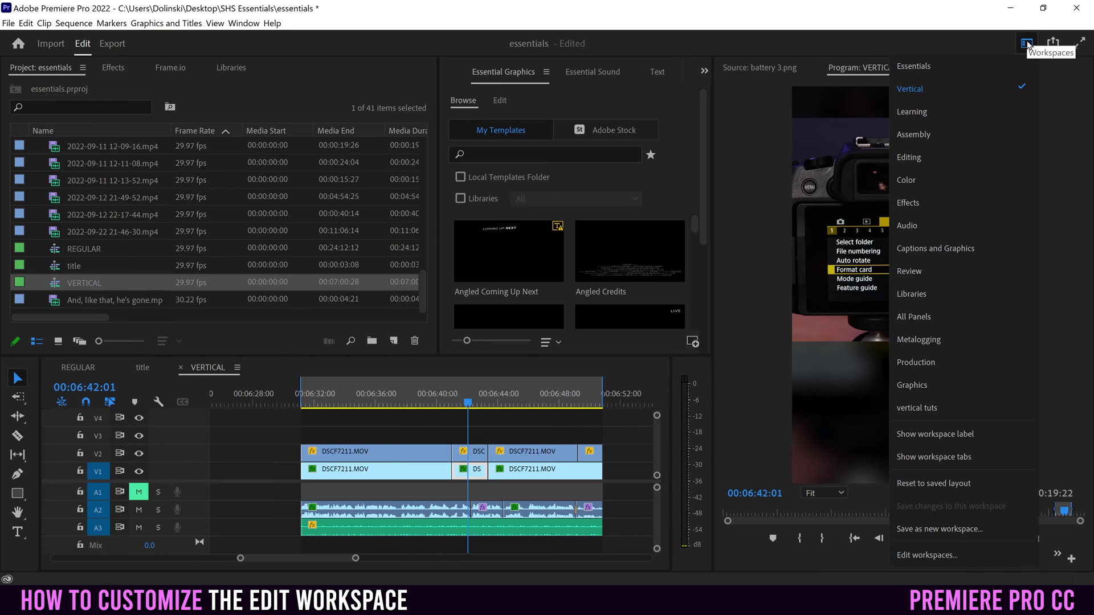
pyautogui.click(907, 203)
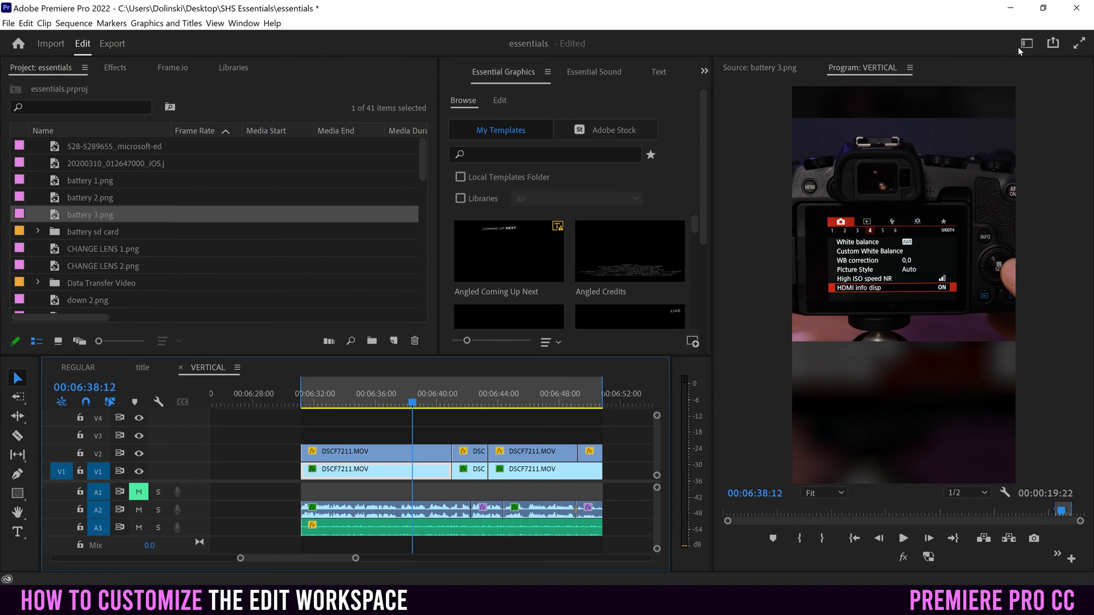
pyautogui.click(1023, 45)
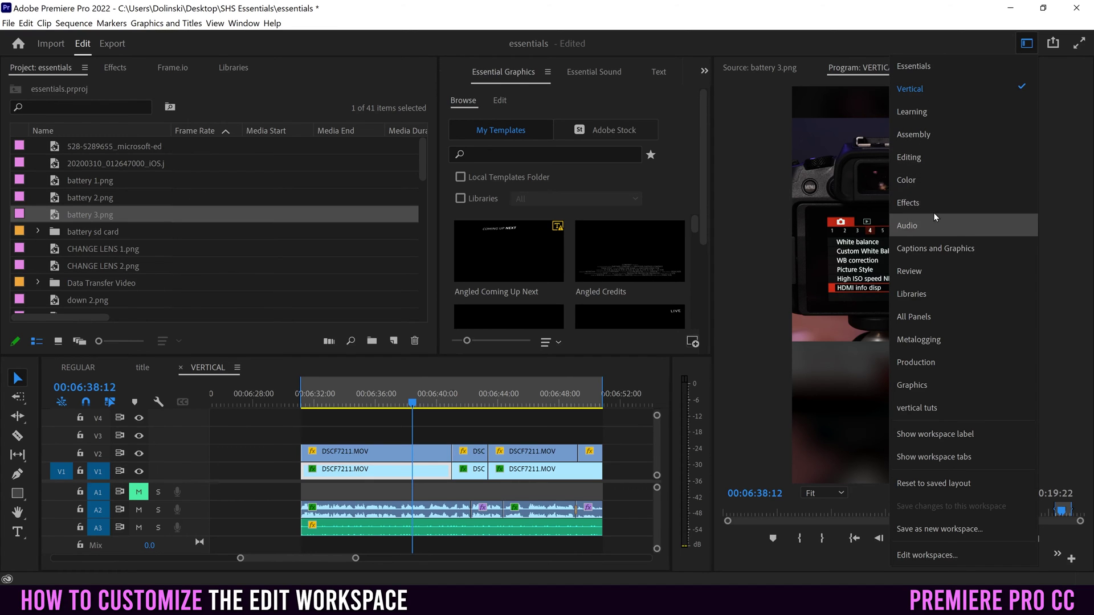
pyautogui.click(910, 204)
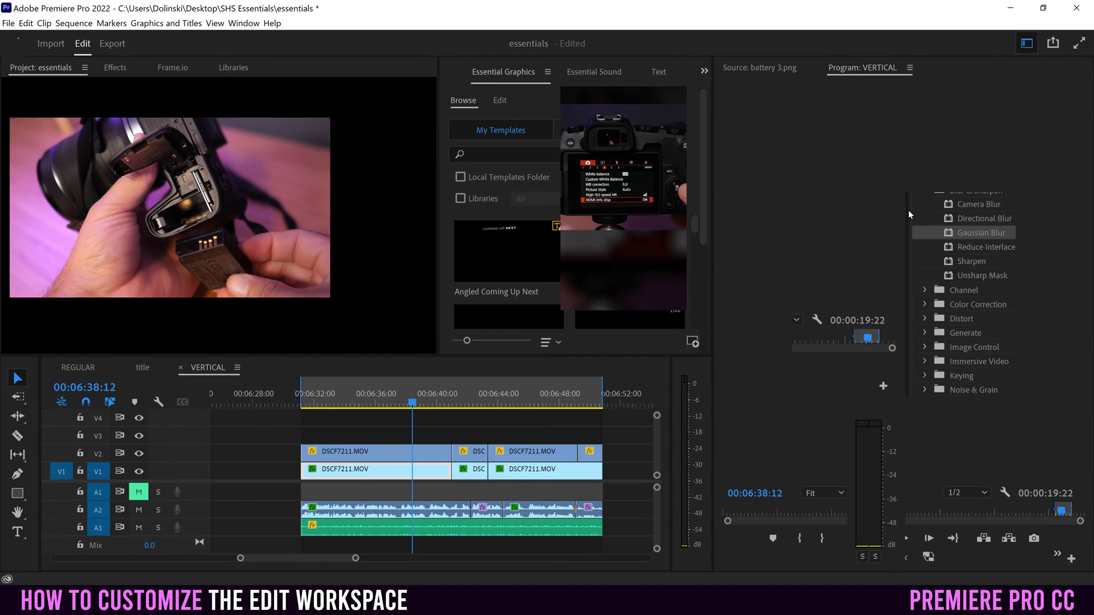
pyautogui.click(325, 414)
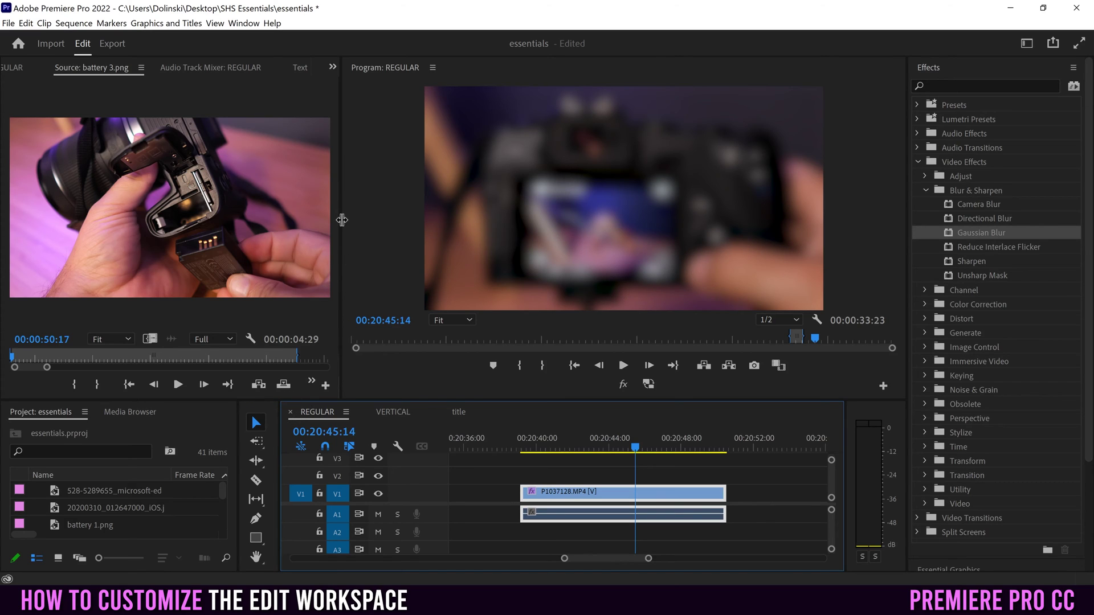
# Step: Adjust the Source/Program split and the monitor-versus-timeline height with the panel dividers
pyautogui.moveTo(340, 224); pyautogui.dragTo(607, 238)
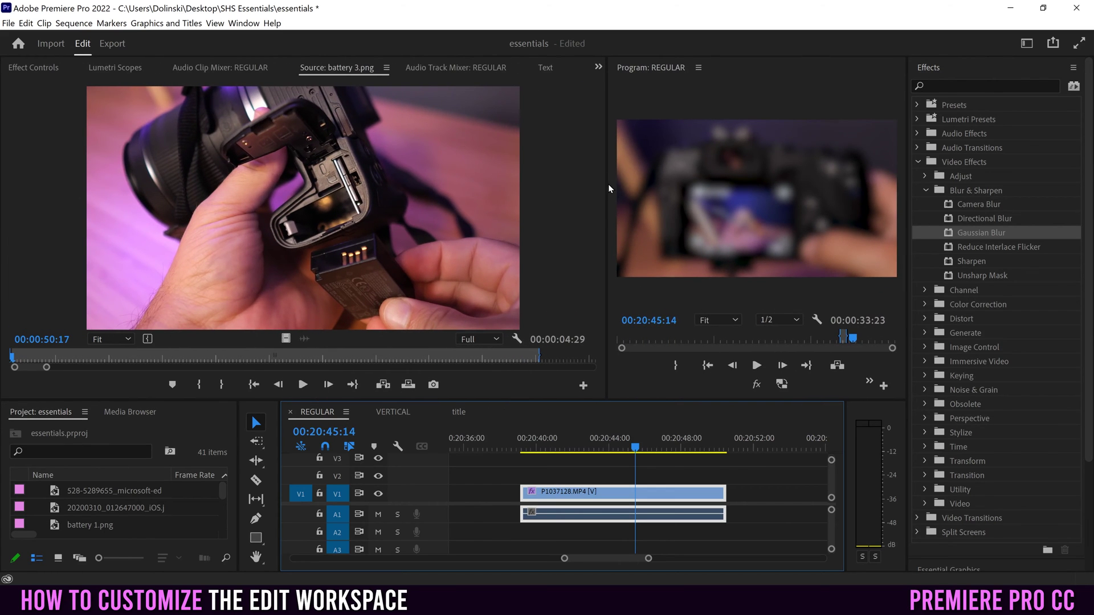
pyautogui.moveTo(607, 187); pyautogui.dragTo(301, 194)
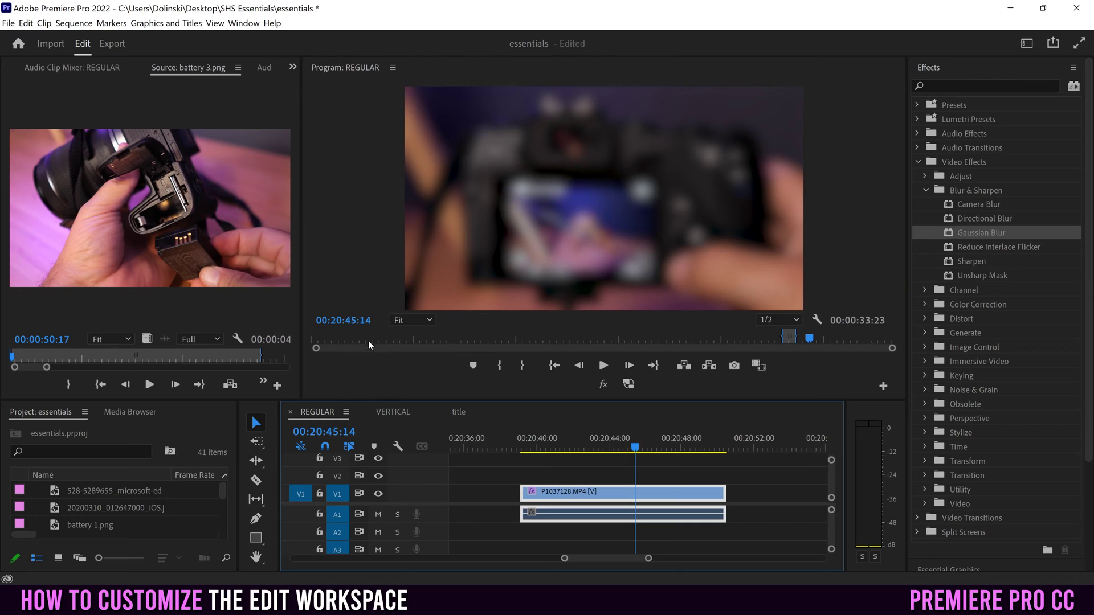
pyautogui.moveTo(361, 401); pyautogui.dragTo(369, 263)
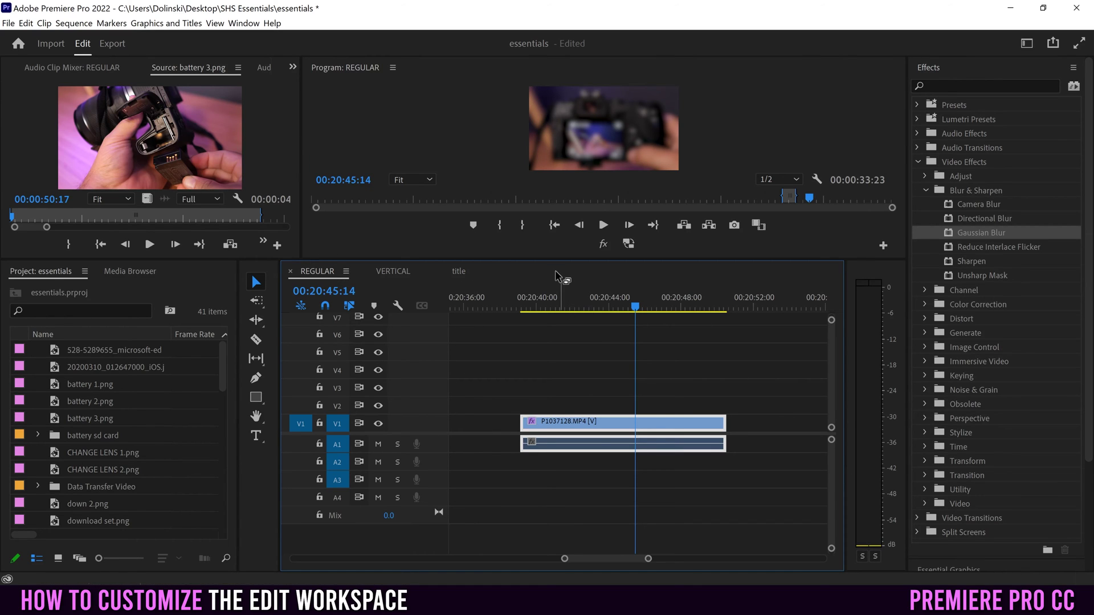
pyautogui.moveTo(547, 261); pyautogui.dragTo(547, 462)
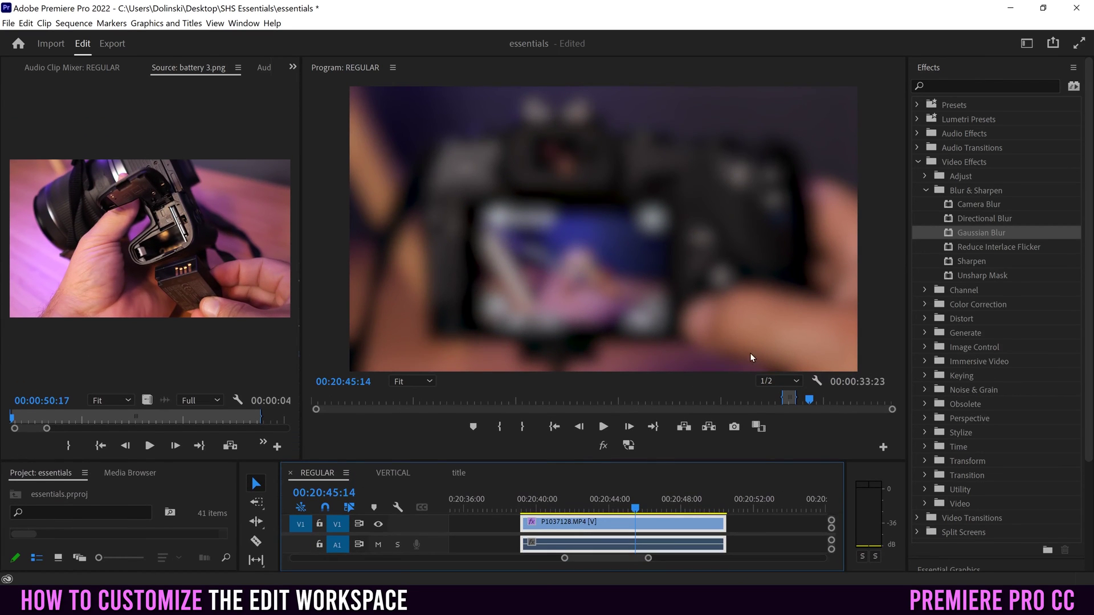
# Step: Put the playhead at 00:20:44:19, grow the timeline to show V1–V4 and A1–A4, and pick up the Tools panel
pyautogui.click(621, 500)
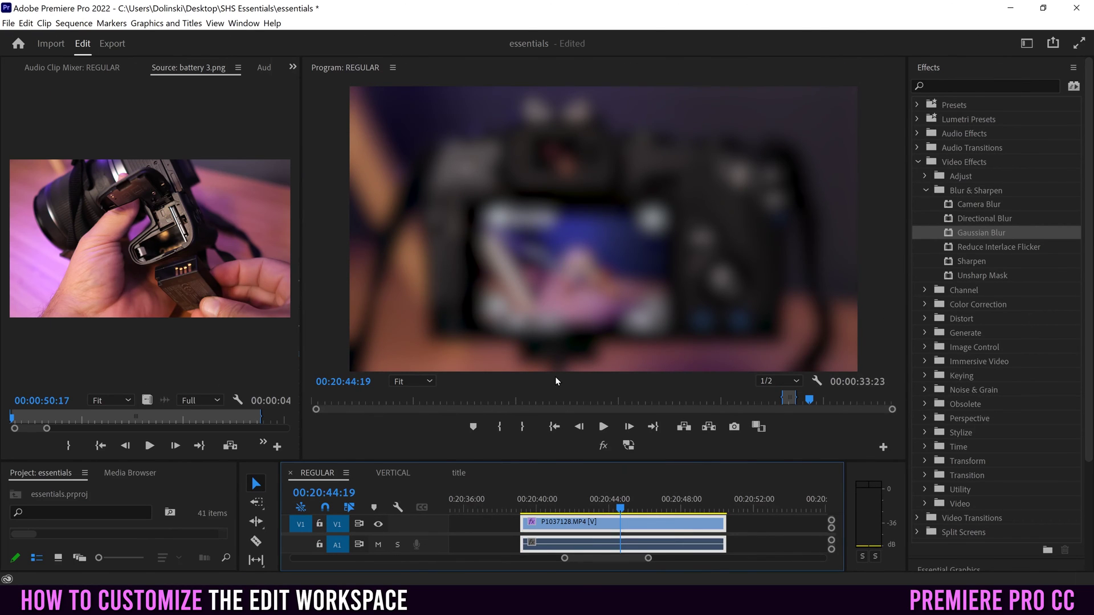
pyautogui.moveTo(361, 461); pyautogui.dragTo(367, 350)
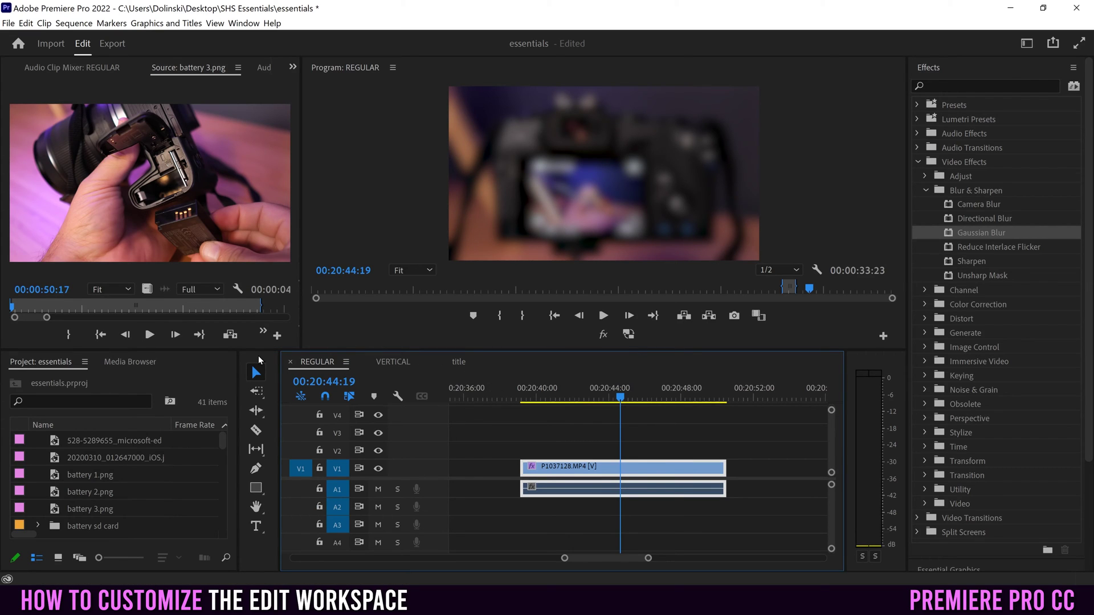
pyautogui.click(257, 360)
pyautogui.moveTo(258, 360); pyautogui.dragTo(578, 157)
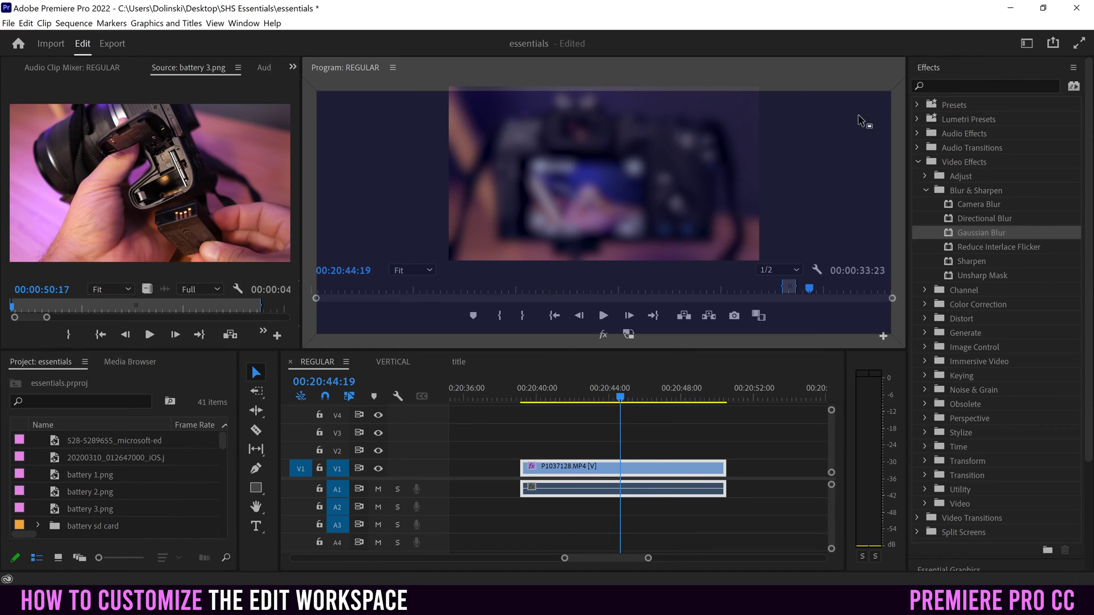
# Step: Try docking the Tools panel in the Program group, then in the Project group
pyautogui.moveTo(390, 169); pyautogui.dragTo(391, 166)
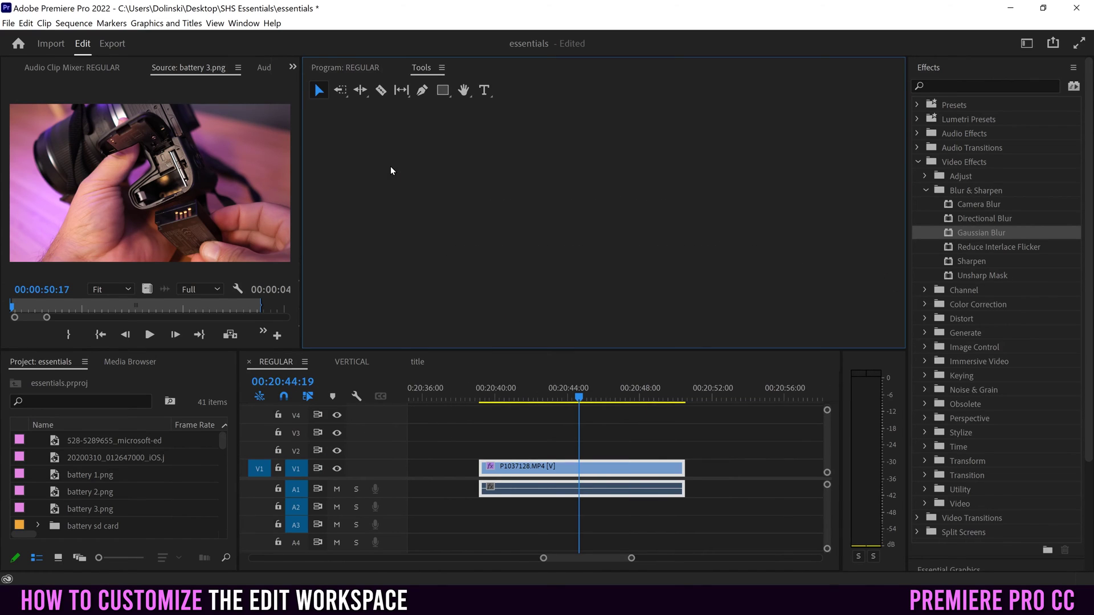
pyautogui.click(341, 67)
pyautogui.click(426, 67)
pyautogui.moveTo(423, 70); pyautogui.dragTo(548, 369)
pyautogui.moveTo(433, 369); pyautogui.dragTo(159, 360)
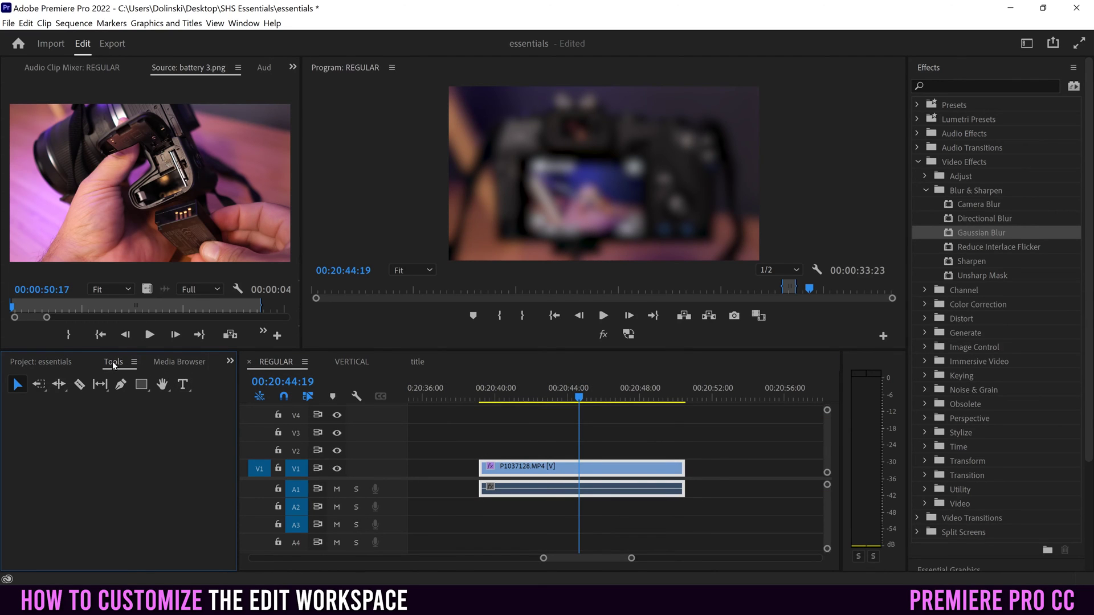
# Step: Dock Tools as a narrow strip between the Source and Program monitors
pyautogui.moveTo(114, 362); pyautogui.dragTo(307, 166)
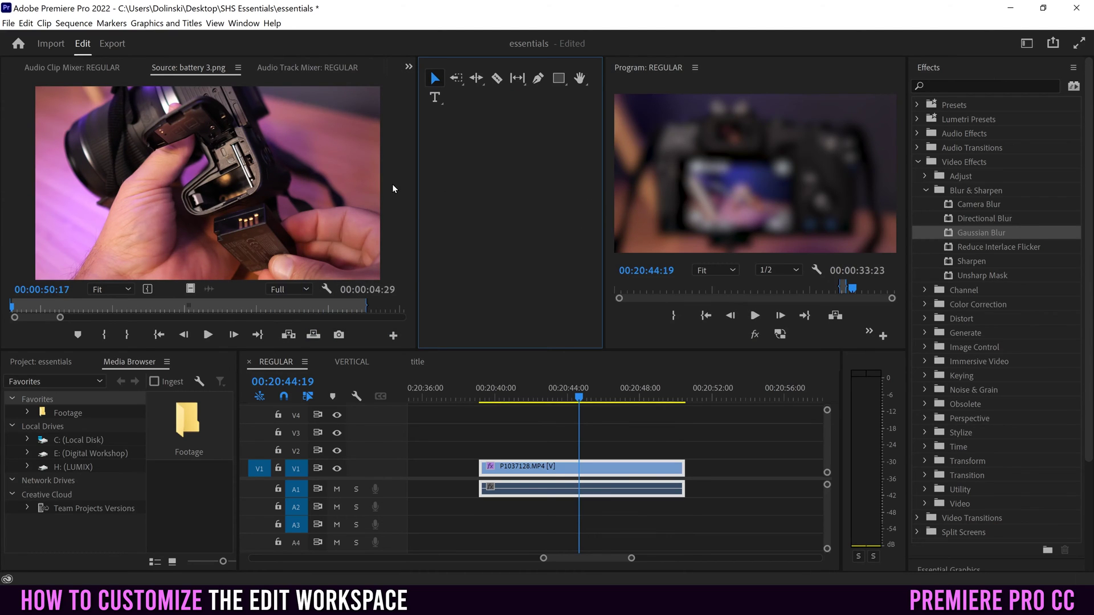
pyautogui.moveTo(603, 190); pyautogui.dragTo(349, 182)
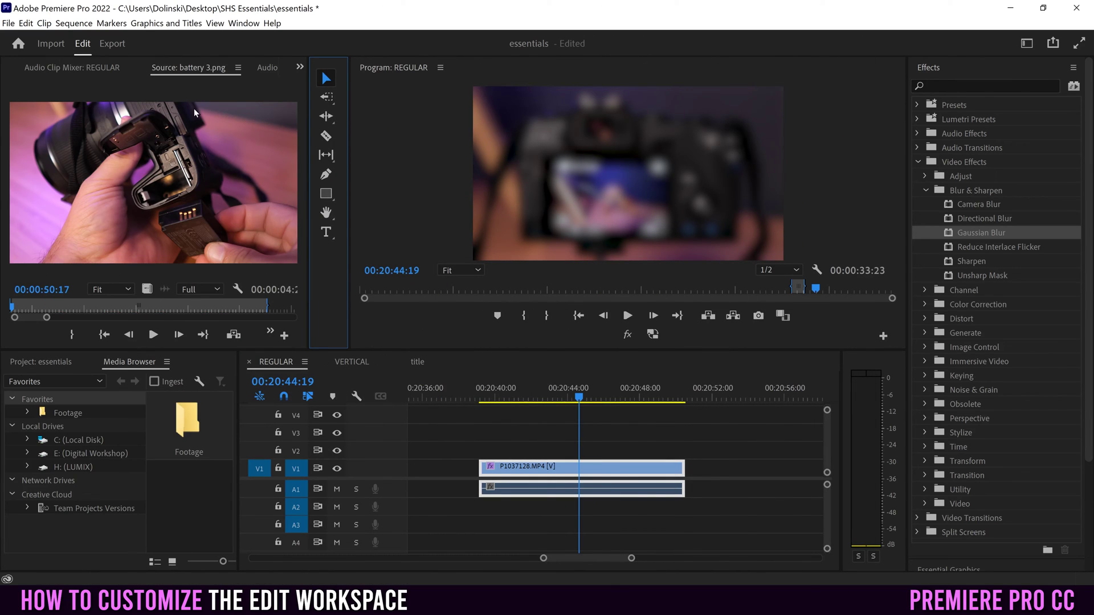
pyautogui.click(52, 66)
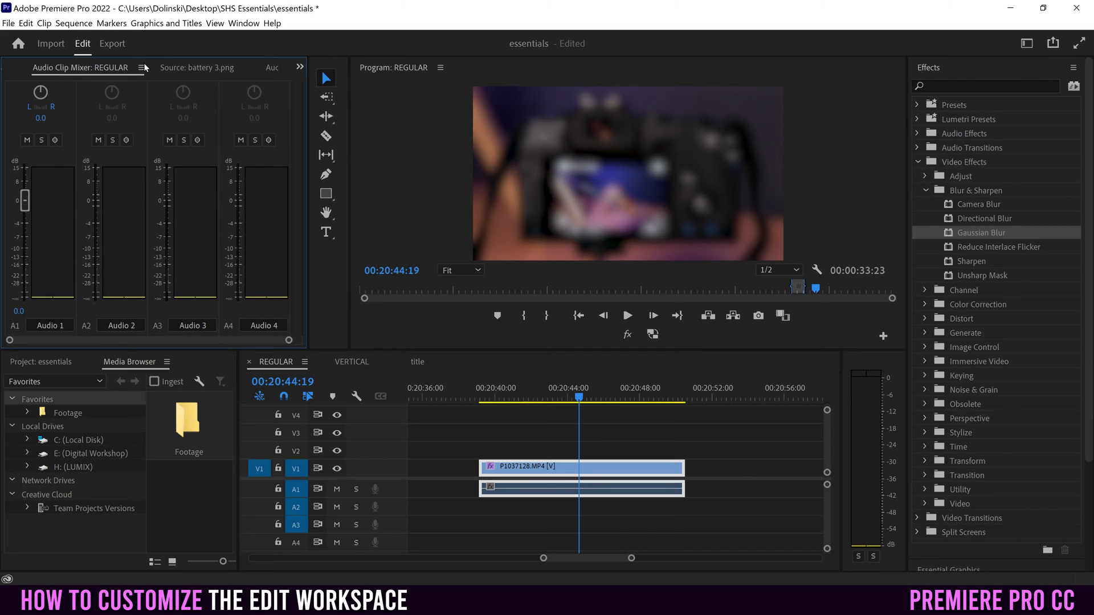
# Step: Move the Source tab ahead of Audio Clip Mixer and reorder the sequence tabs to REGULAR, title, VERTICAL
pyautogui.click(197, 69)
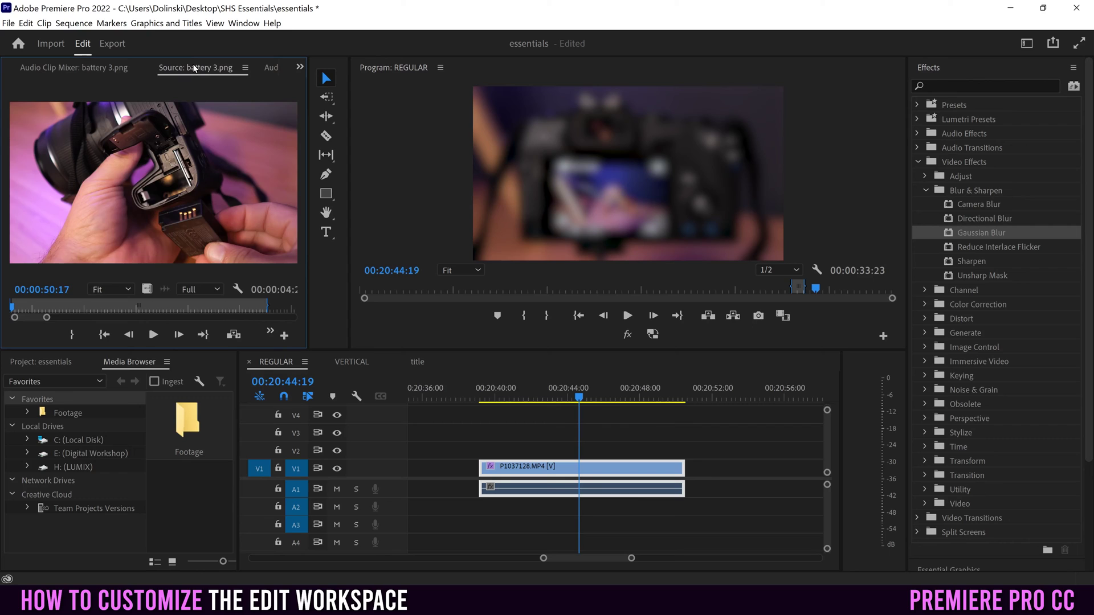
pyautogui.moveTo(194, 68); pyautogui.dragTo(60, 68)
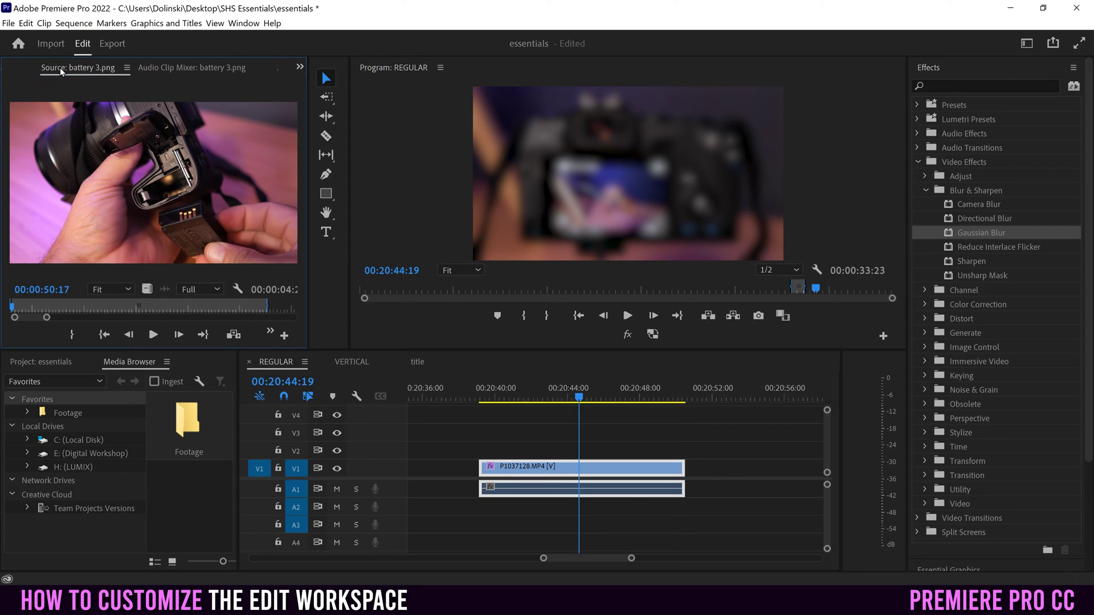
pyautogui.moveTo(275, 364); pyautogui.dragTo(367, 368)
pyautogui.moveTo(279, 361); pyautogui.dragTo(457, 364)
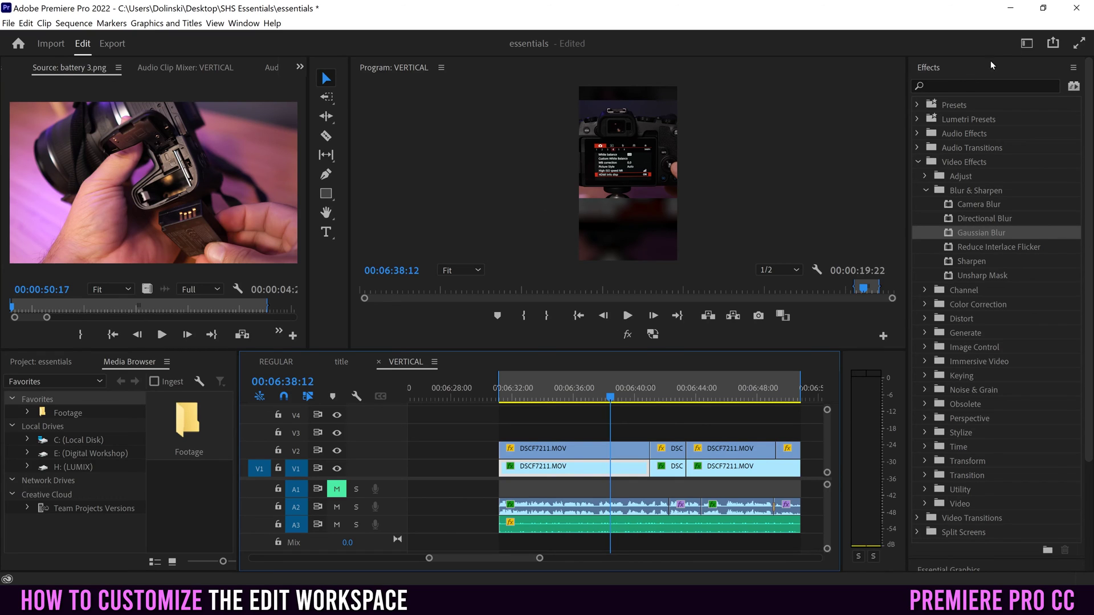
# Step: Drag the Source panel toward the Program group, then return it to the left group ahead of Audio Clip Mixer
pyautogui.click(51, 70)
pyautogui.moveTo(51, 69); pyautogui.dragTo(468, 72)
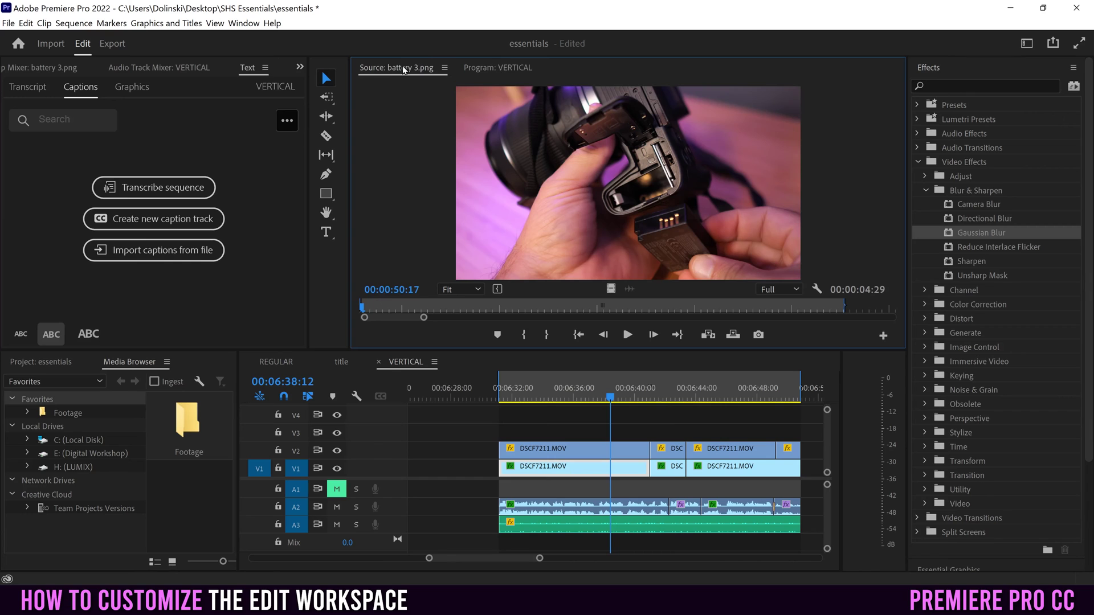
pyautogui.moveTo(398, 69); pyautogui.dragTo(113, 86)
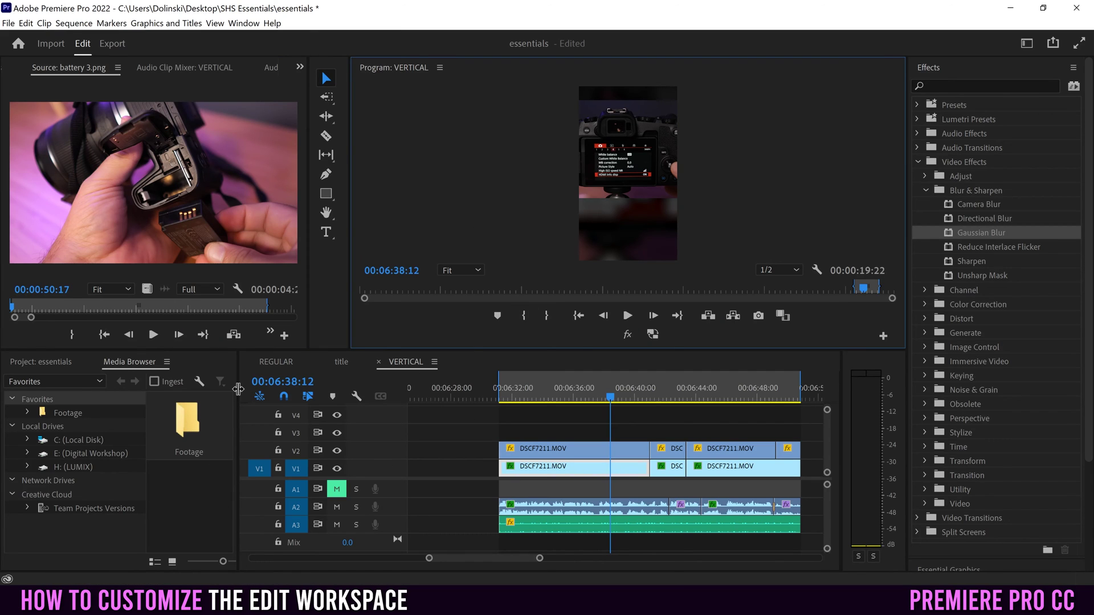
# Step: Collapse the Effects panel and close the Markers panel from its panel menu
pyautogui.click(54, 361)
pyautogui.click(129, 362)
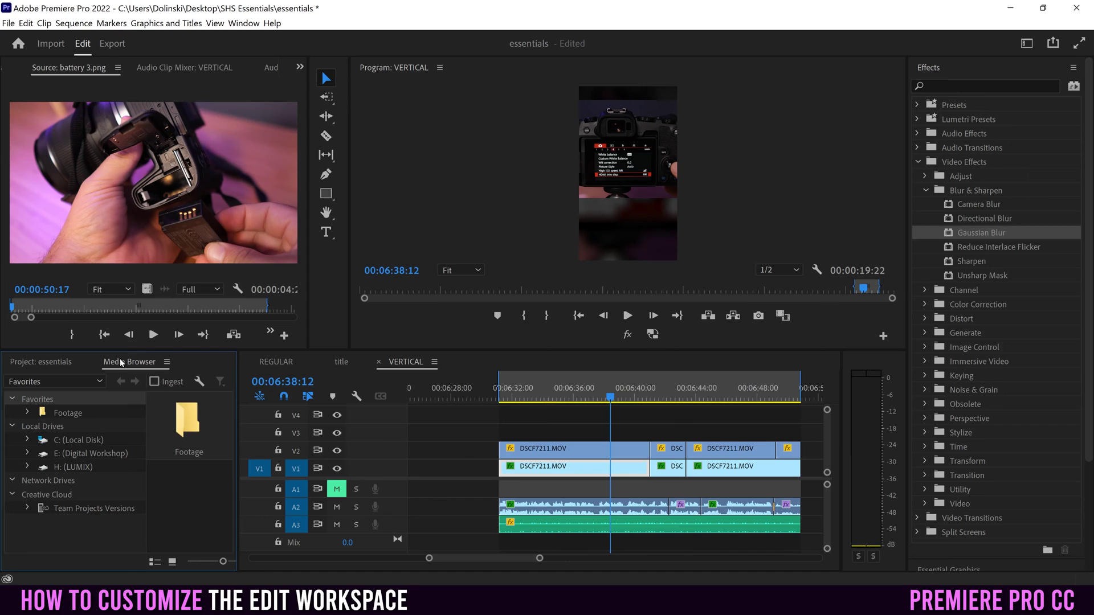
pyautogui.click(949, 67)
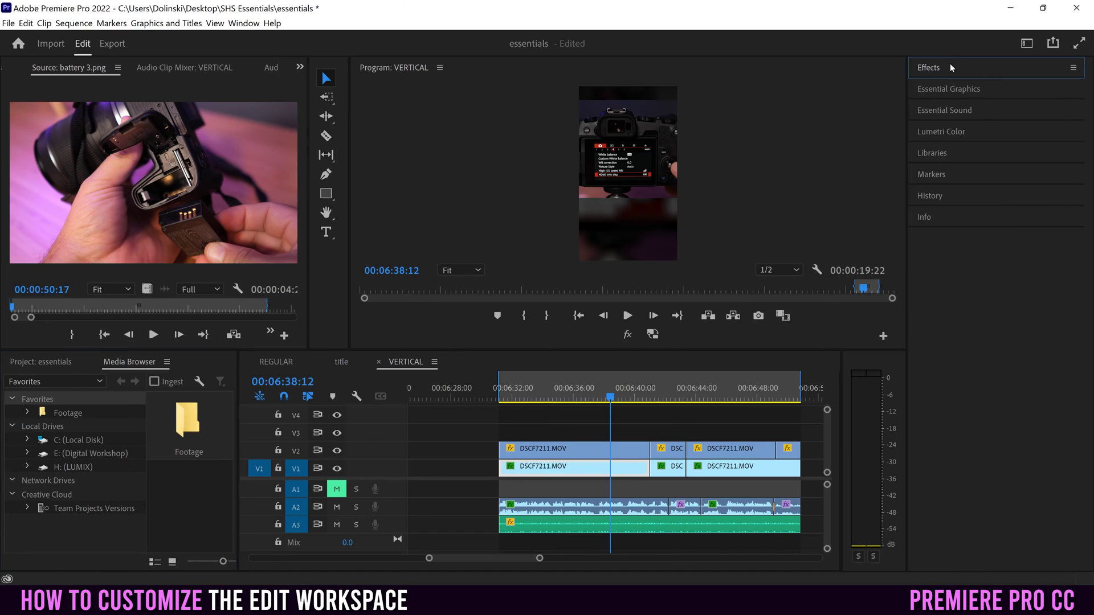
pyautogui.click(935, 177)
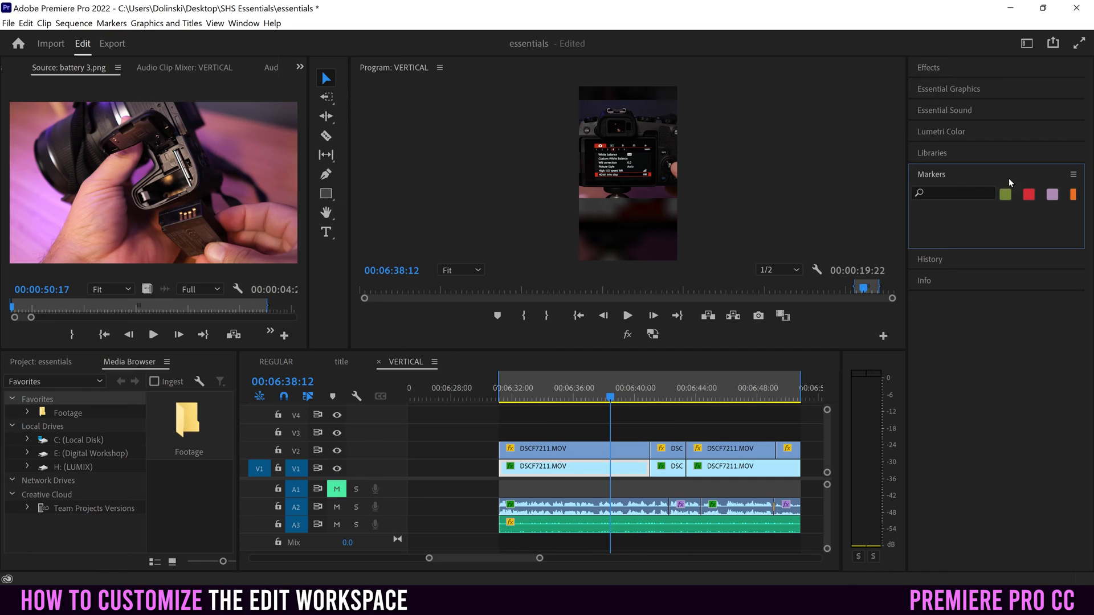
pyautogui.click(1072, 176)
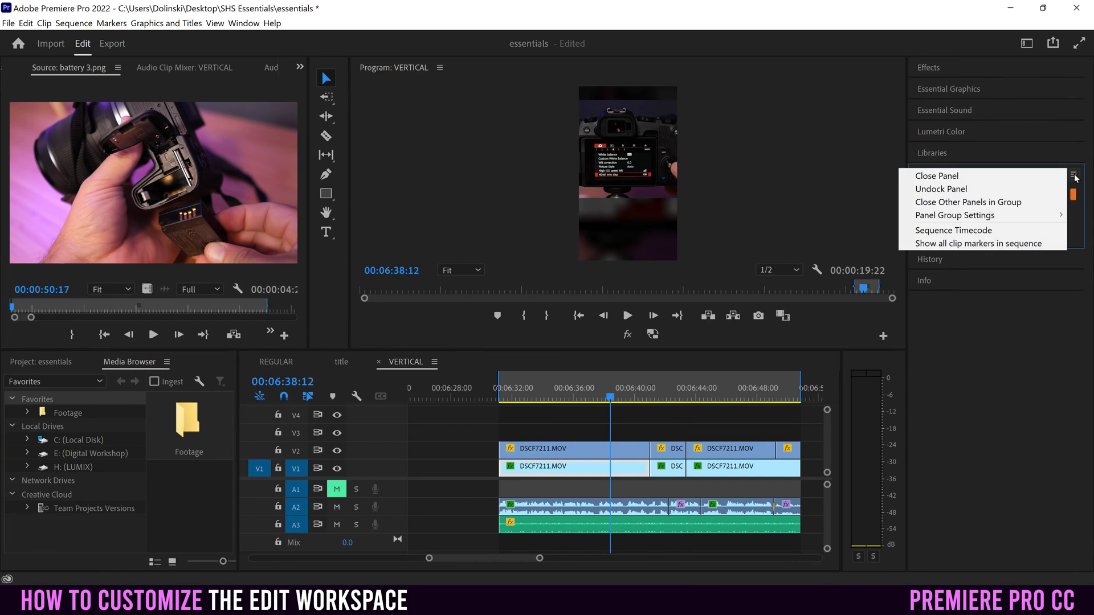
pyautogui.click(949, 177)
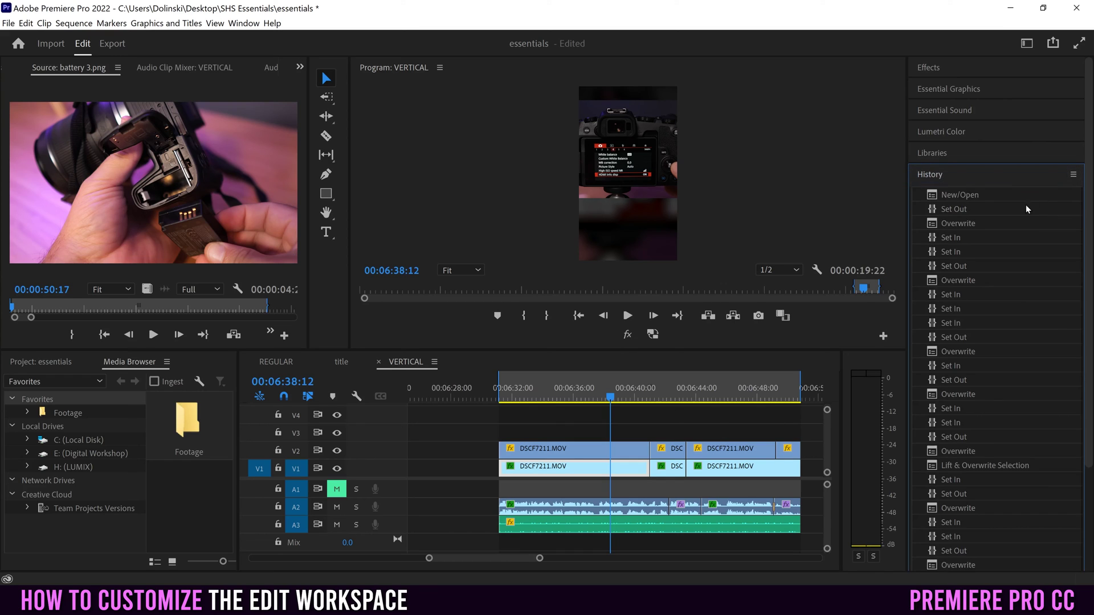
# Step: Collapse History and close the Audio Clip Mixer panel via its panel menu
pyautogui.click(1000, 178)
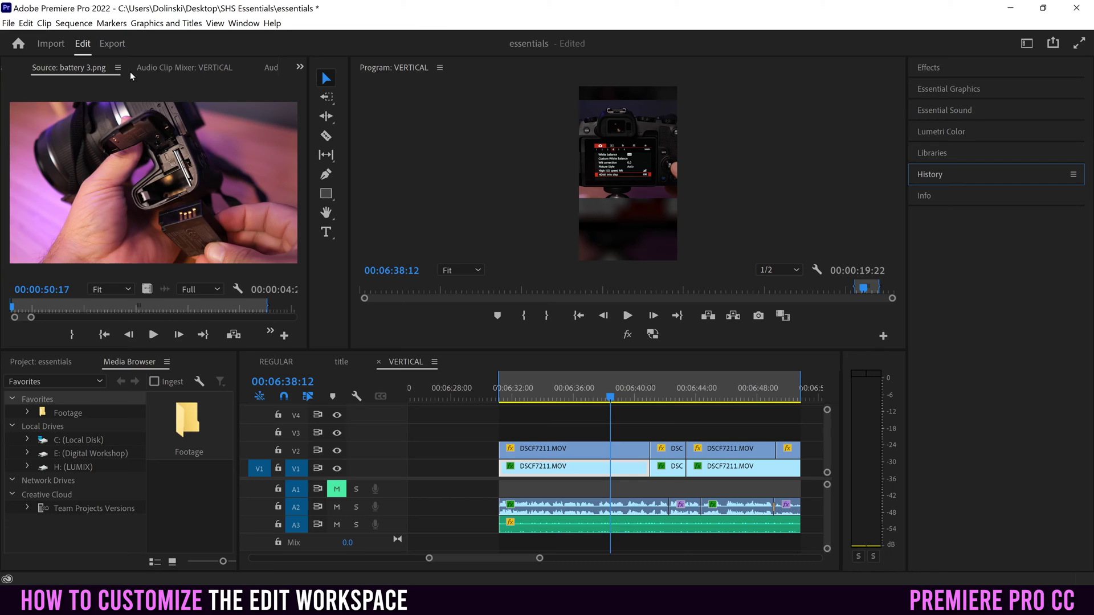
pyautogui.click(172, 69)
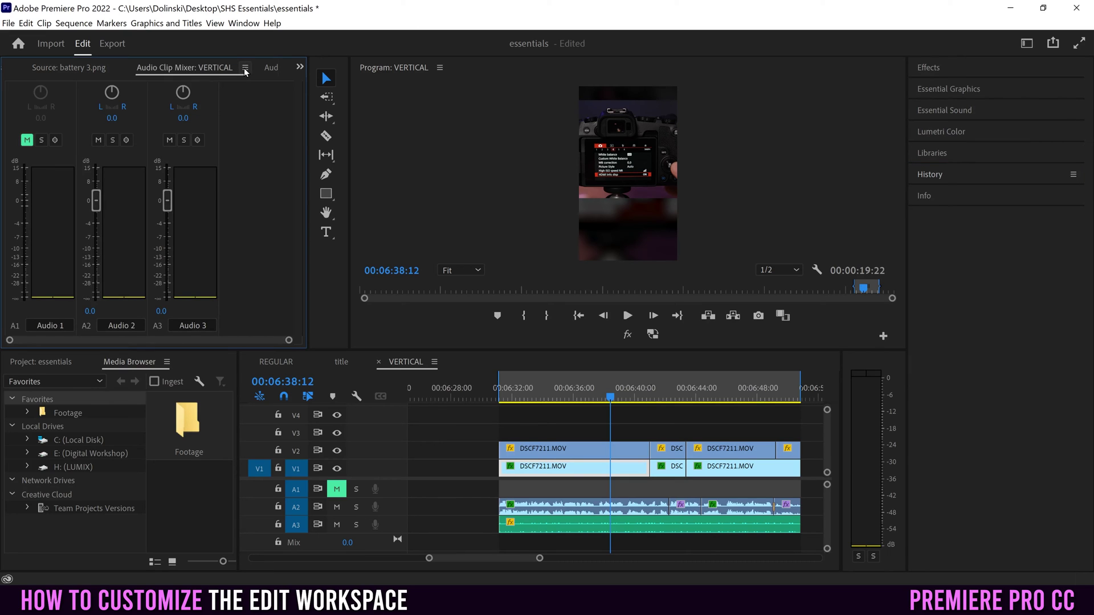
pyautogui.click(245, 68)
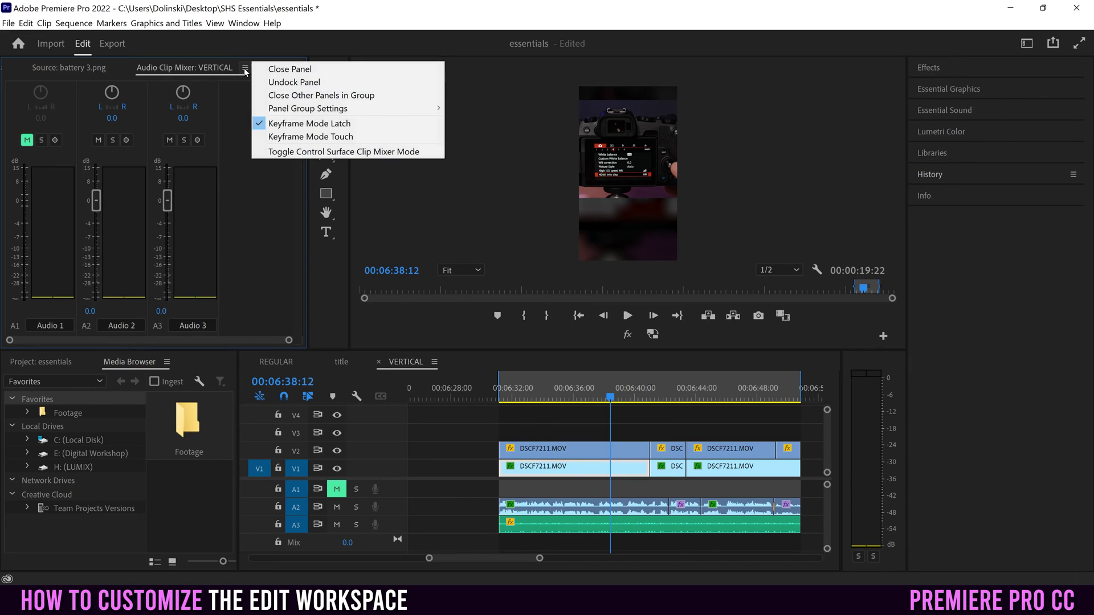
pyautogui.click(274, 69)
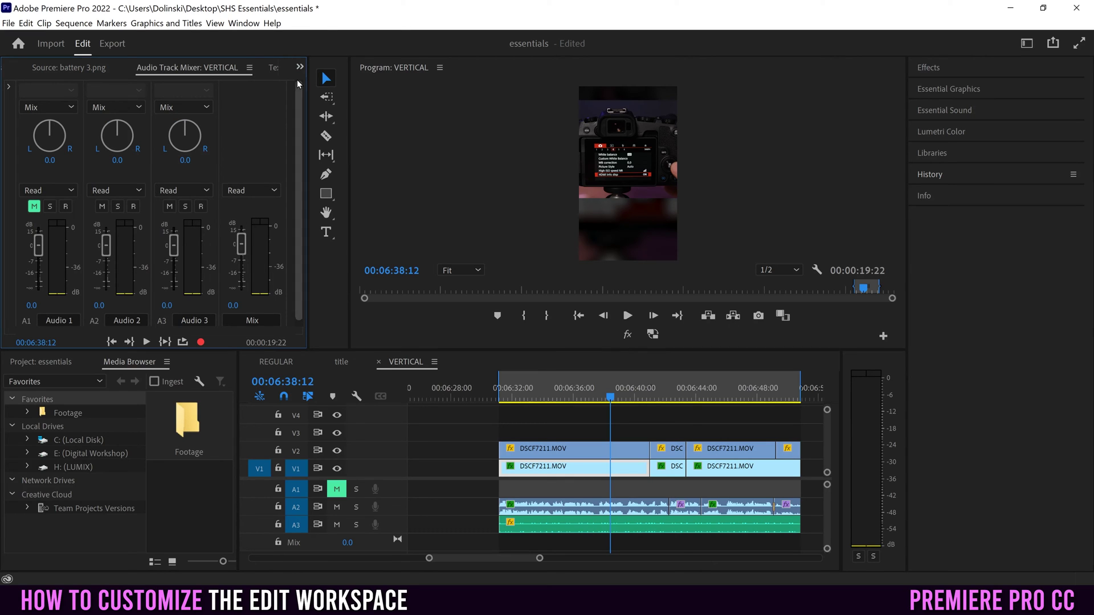
pyautogui.click(242, 26)
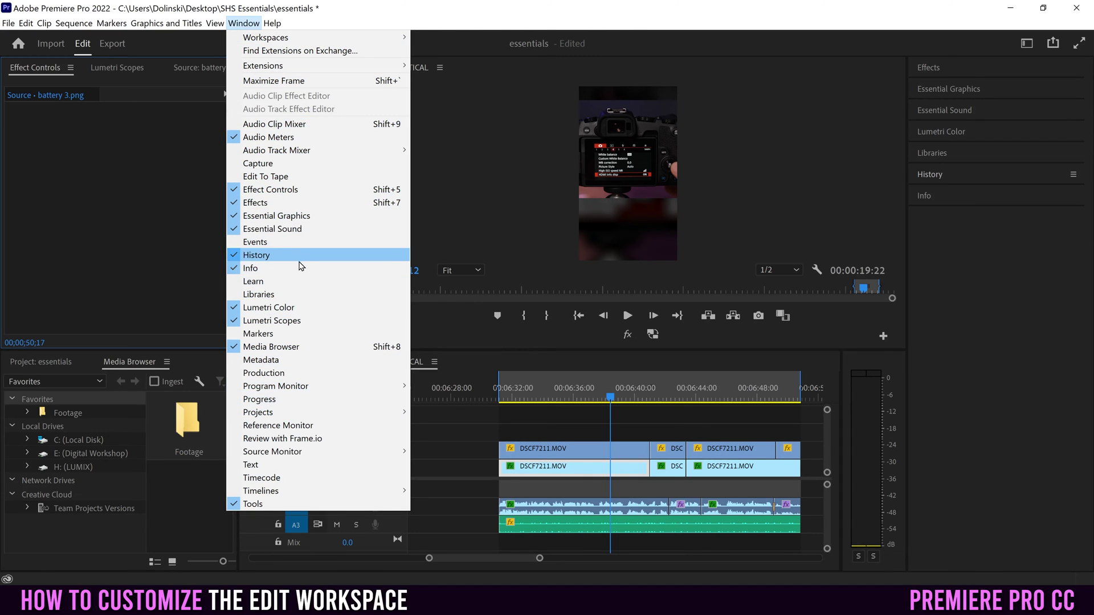
# Step: Close Lumetri Color and re-add it from the Window menu at the bottom of the right stack
pyautogui.click(980, 132)
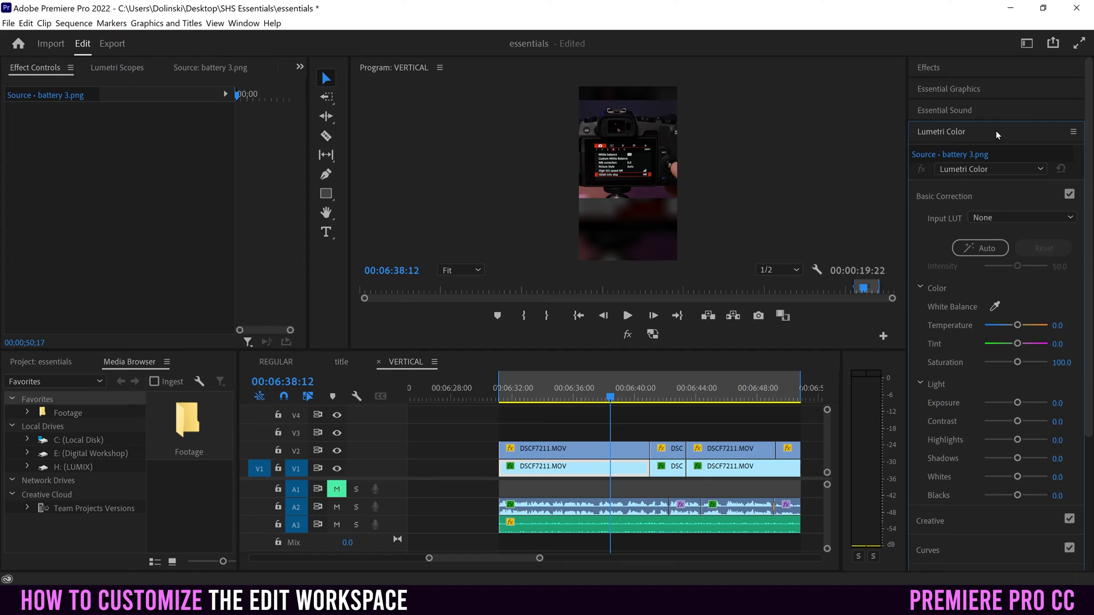
pyautogui.click(1072, 135)
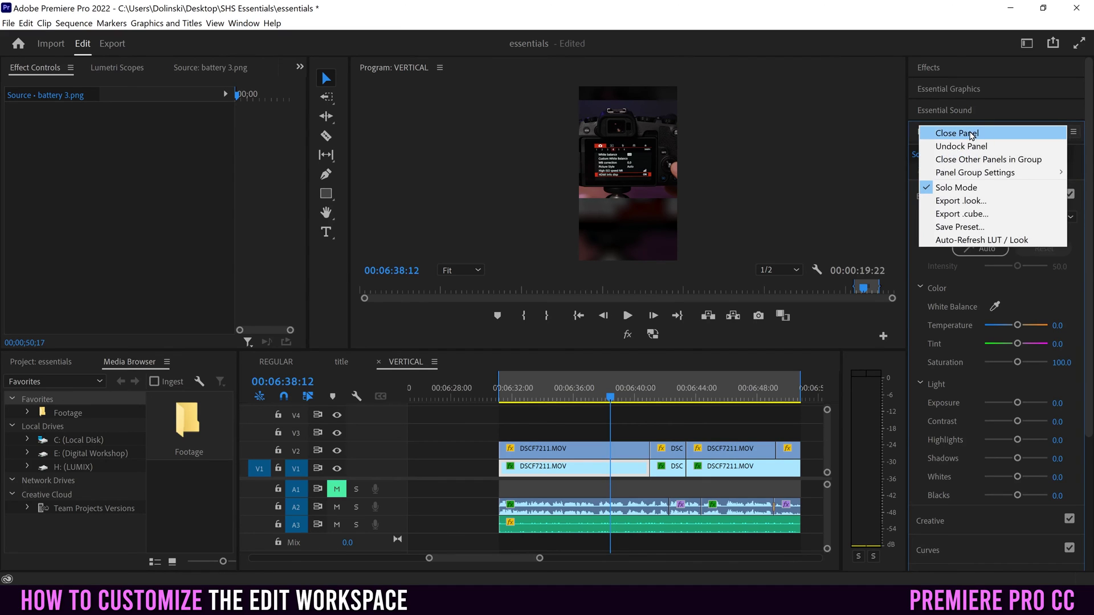
pyautogui.click(950, 133)
pyautogui.click(992, 133)
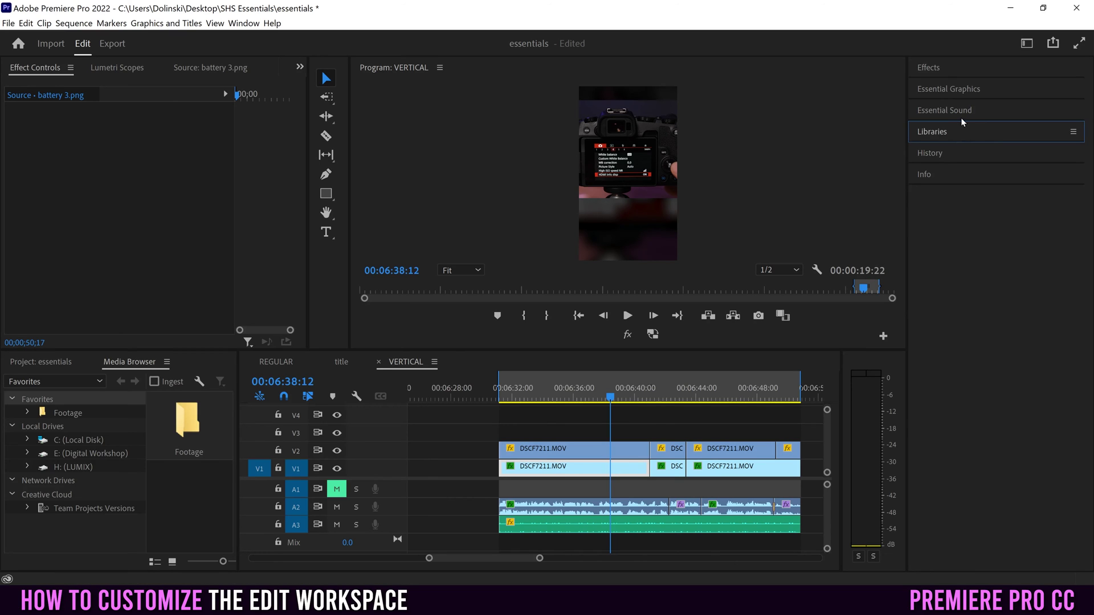
pyautogui.click(243, 23)
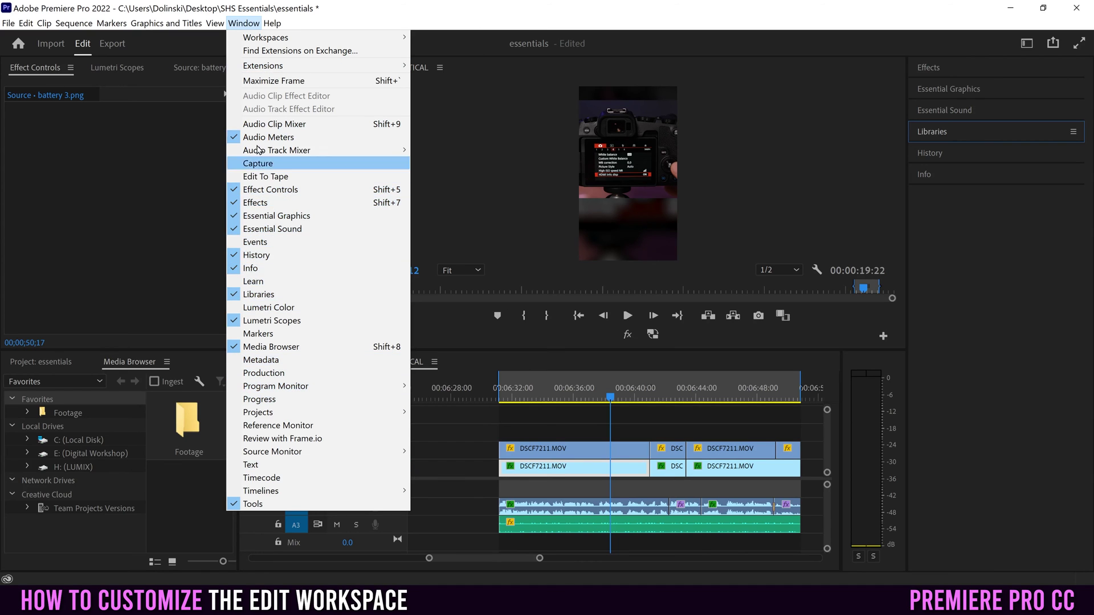
pyautogui.click(271, 308)
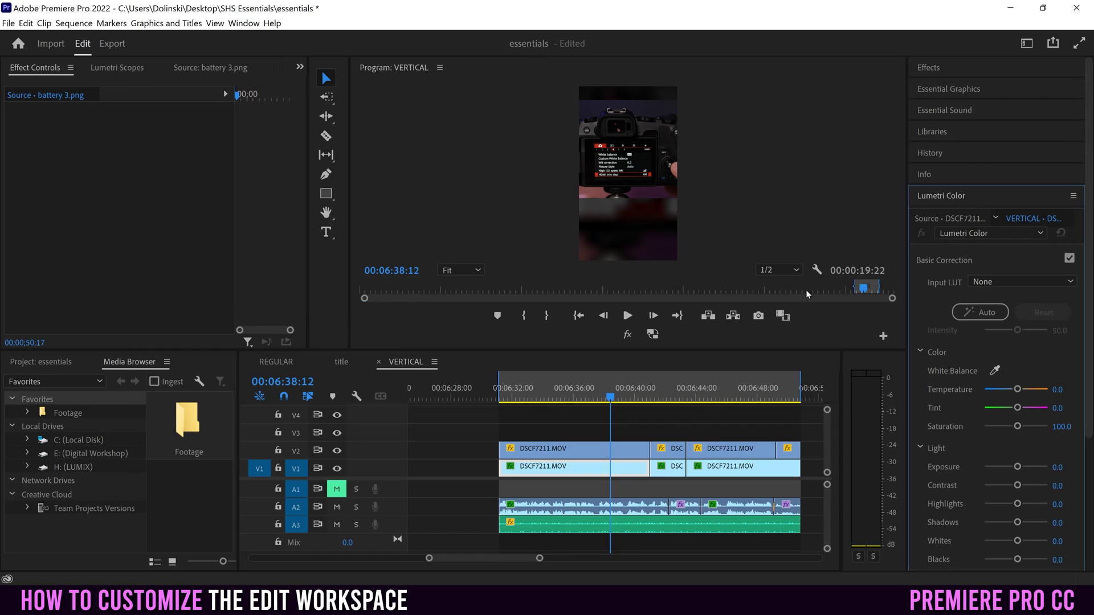
pyautogui.click(978, 196)
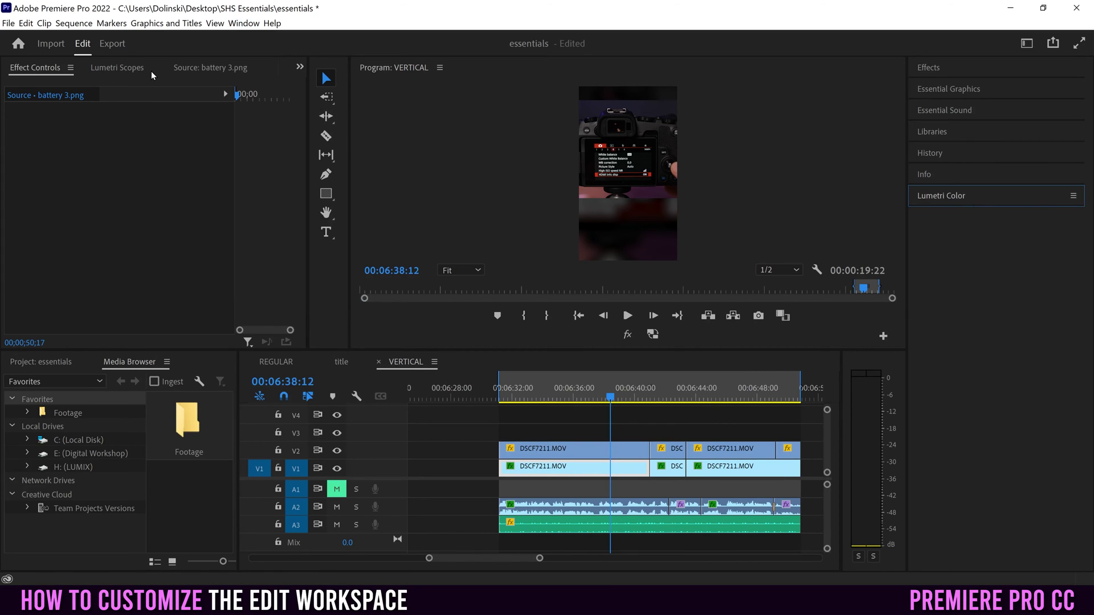
# Step: Open the Audio Track Mixer for the REGULAR sequence and drag its tab into position
pyautogui.click(244, 22)
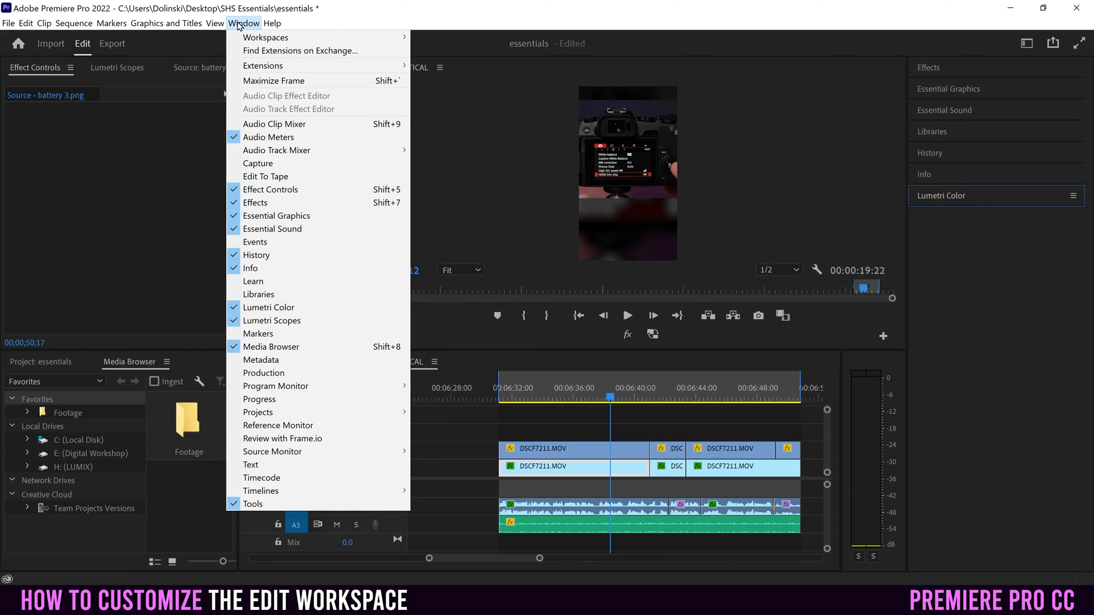
pyautogui.moveTo(313, 152)
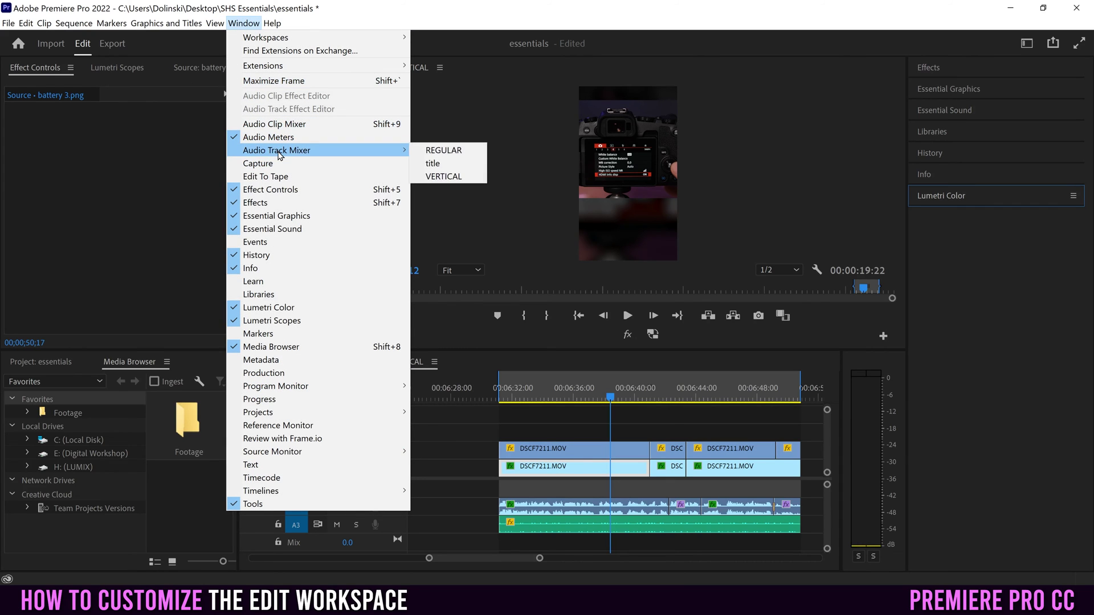
pyautogui.click(444, 151)
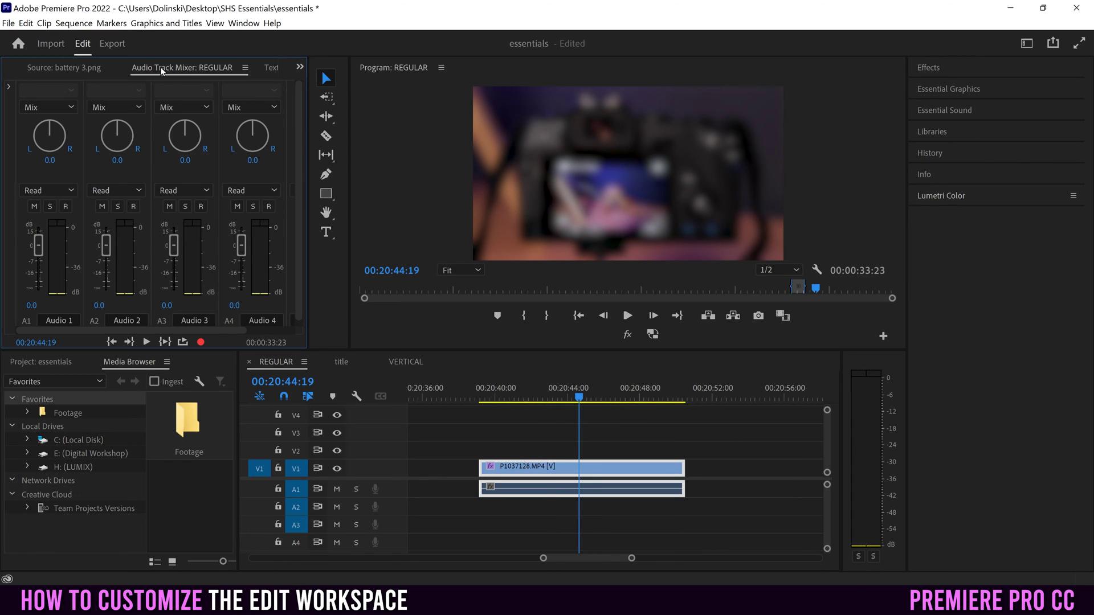
pyautogui.moveTo(158, 66); pyautogui.dragTo(973, 242)
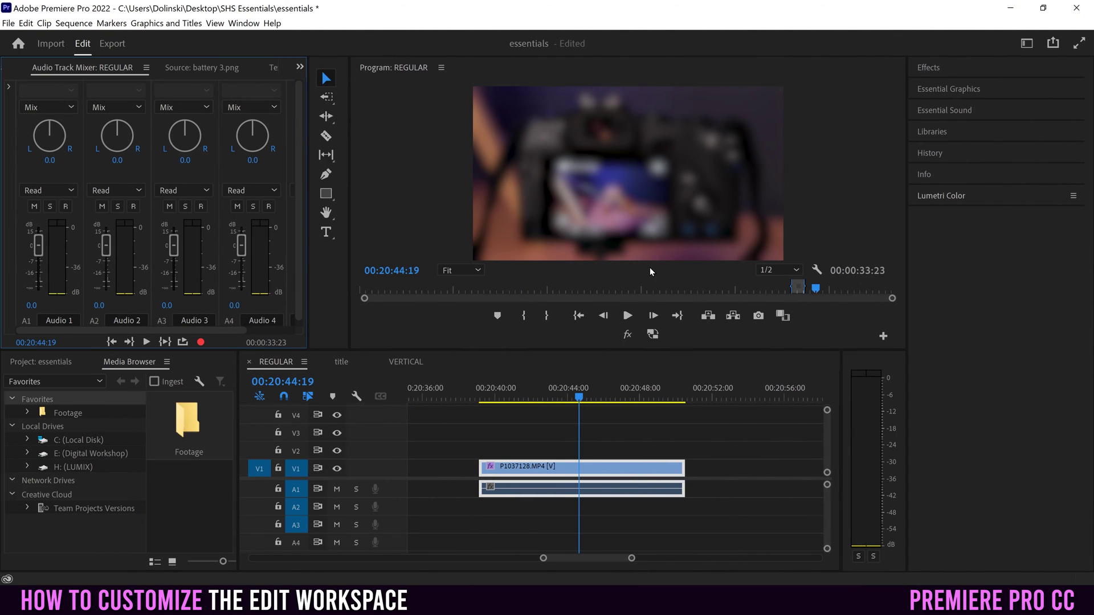
# Step: Turn on the workspace label and switch to the Vertical workspace
pyautogui.click(1026, 44)
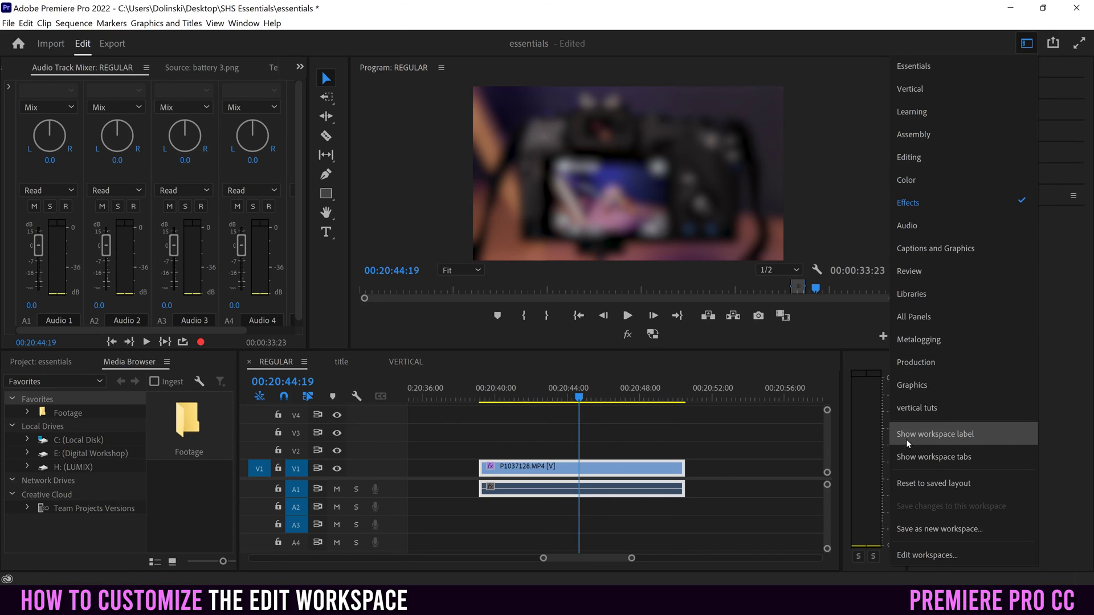
pyautogui.click(995, 439)
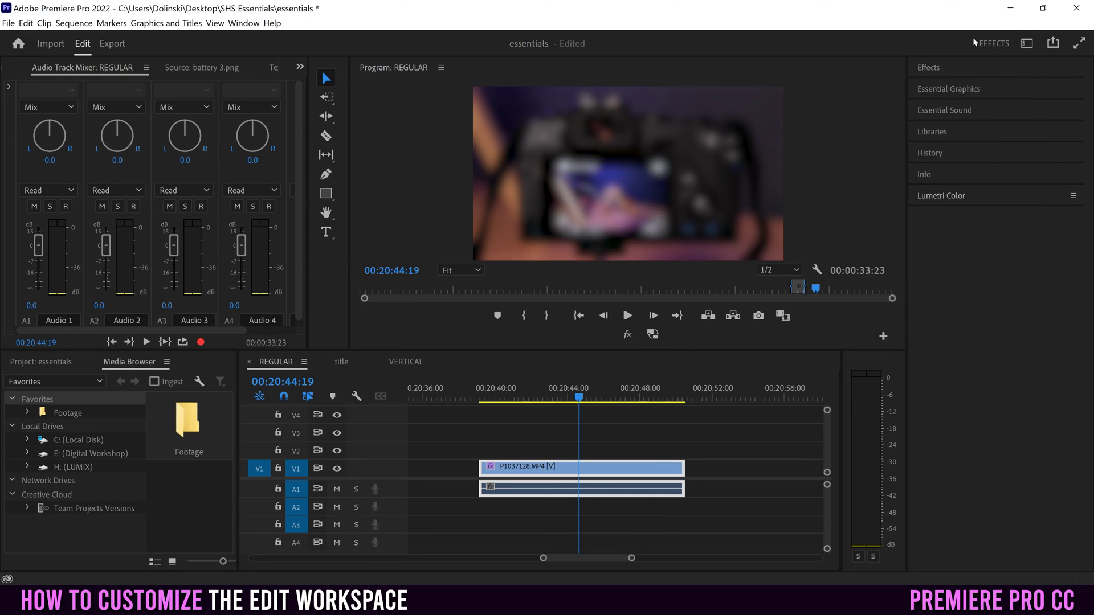
pyautogui.click(1027, 43)
pyautogui.click(946, 87)
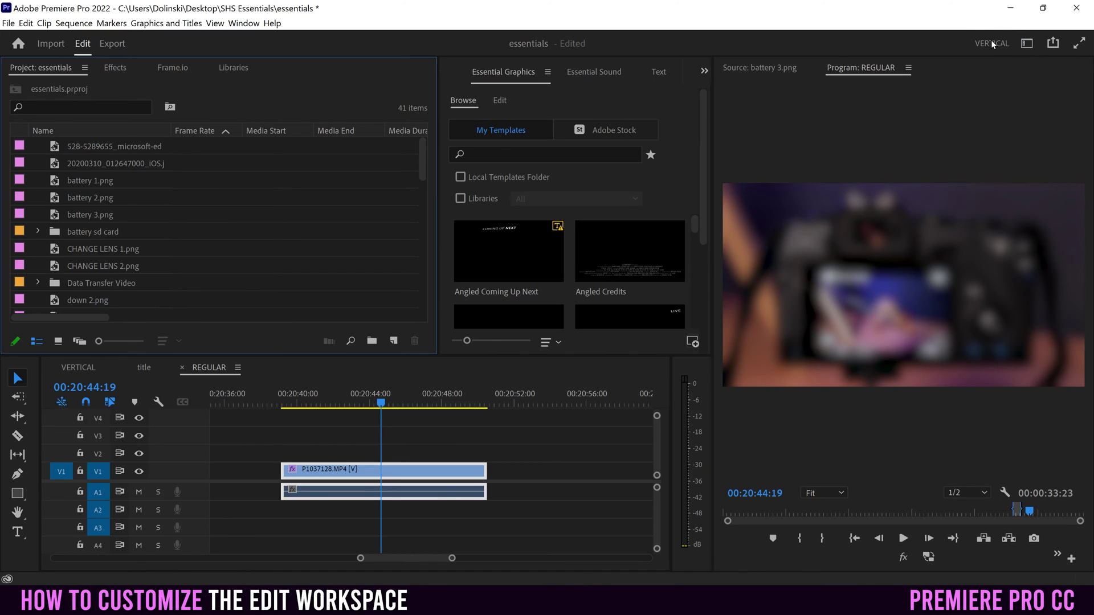
# Step: Show all workspaces as tabs and drag the tab strip wider to reveal more names
pyautogui.click(1026, 44)
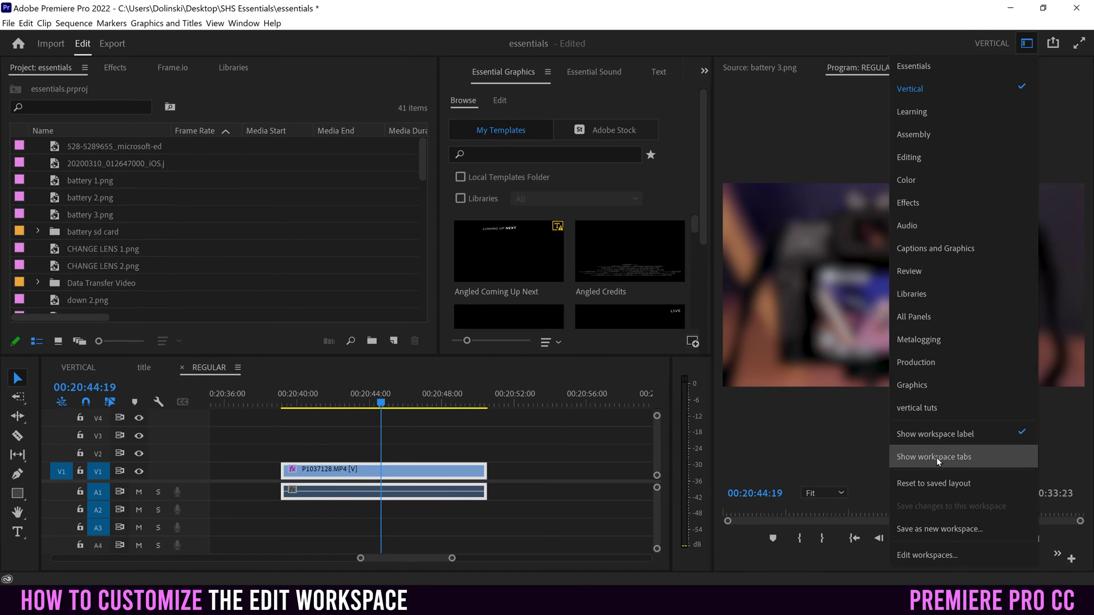
pyautogui.click(977, 457)
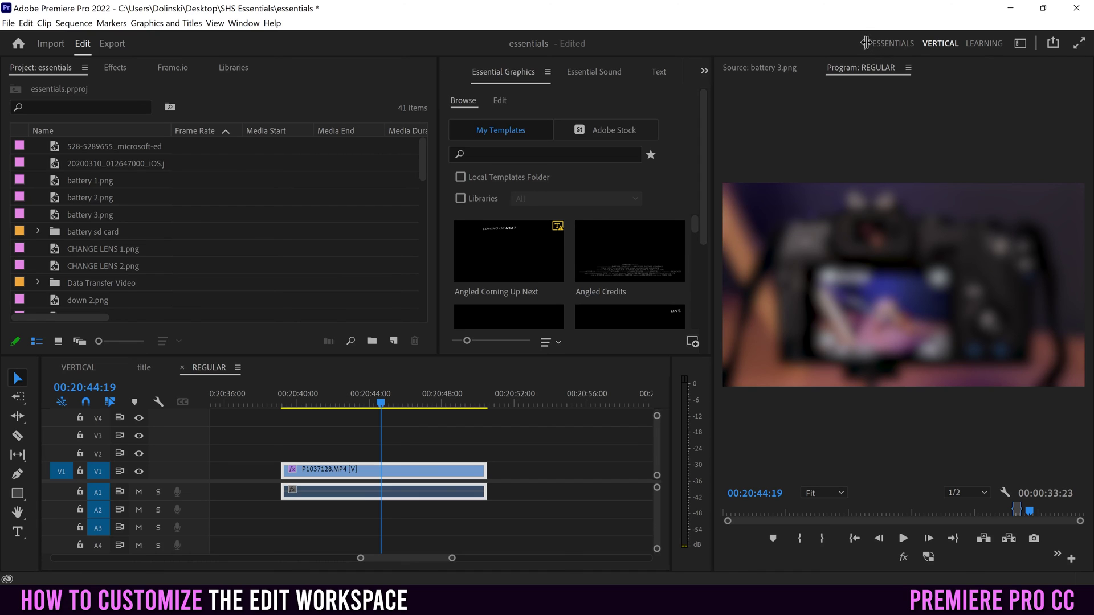
pyautogui.moveTo(865, 45); pyautogui.dragTo(562, 46)
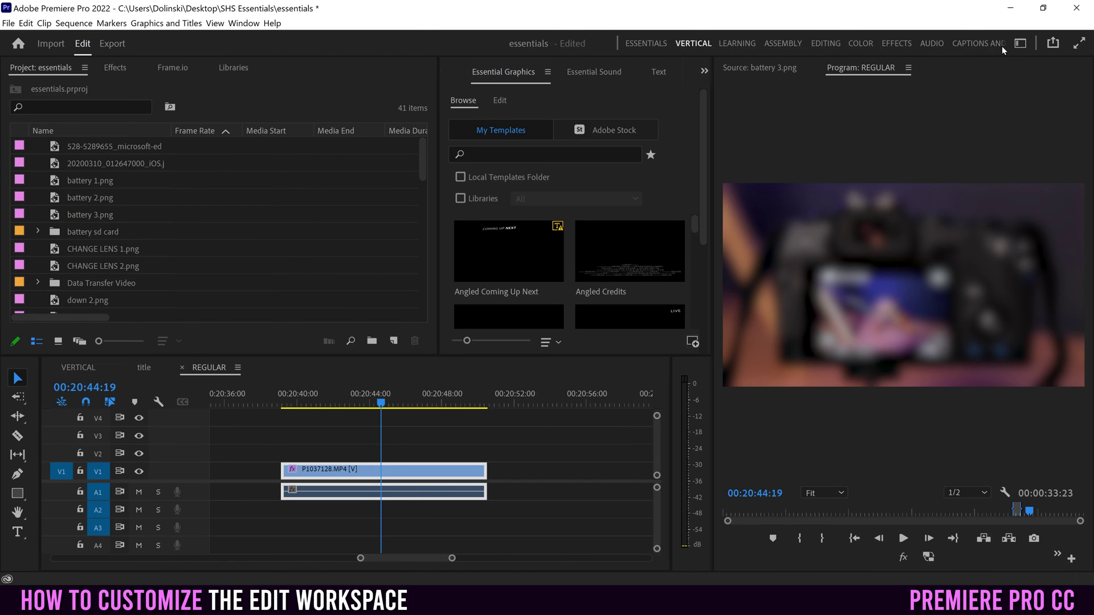
# Step: Switch to the EFFECTS workspace tab
pyautogui.click(1020, 44)
pyautogui.click(1021, 44)
pyautogui.click(891, 43)
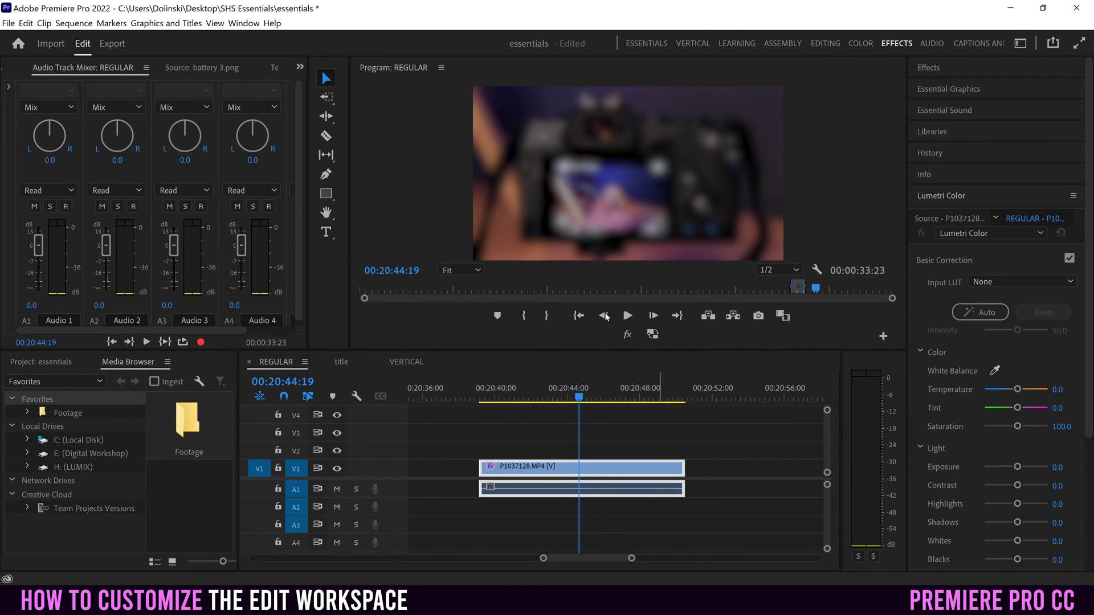
# Step: Close the Program monitor and Audio Track Mixer, then reset Effects to its saved layout
pyautogui.click(441, 68)
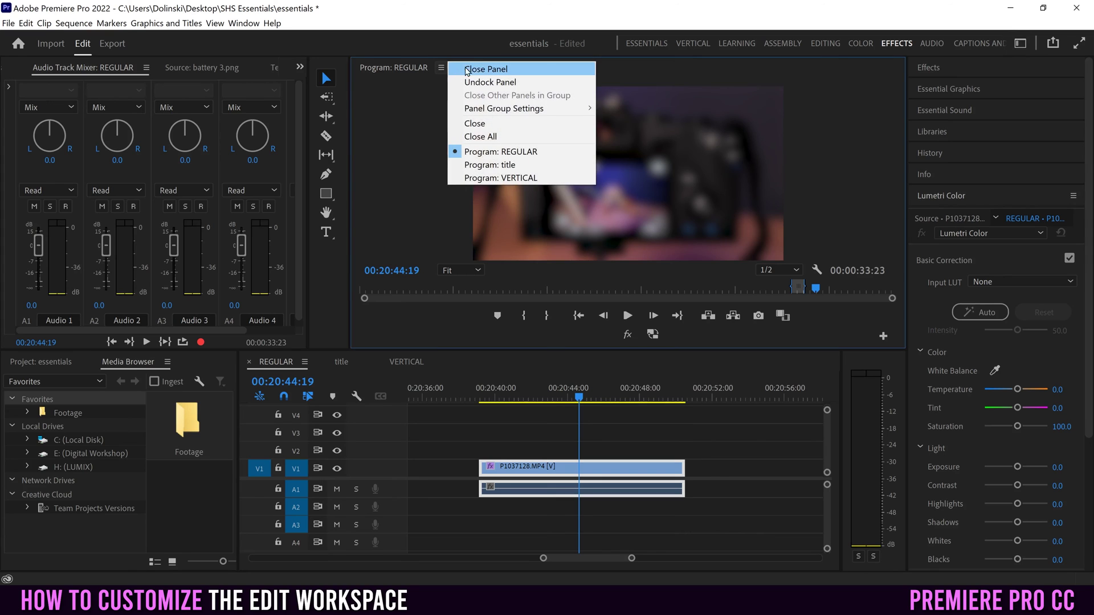
pyautogui.click(482, 69)
pyautogui.click(288, 67)
pyautogui.click(313, 70)
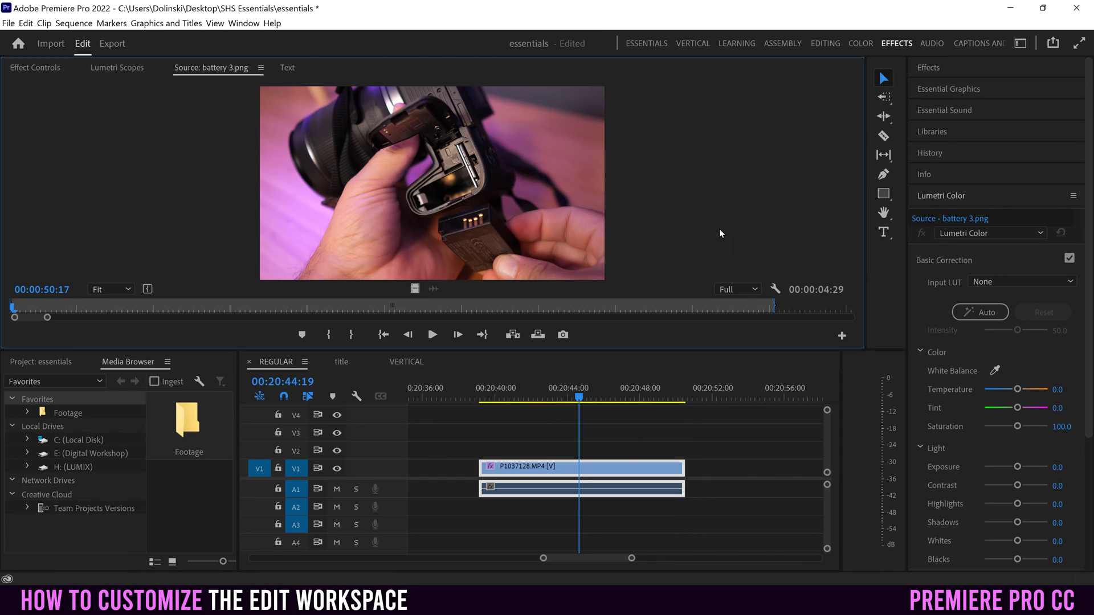
pyautogui.click(1021, 43)
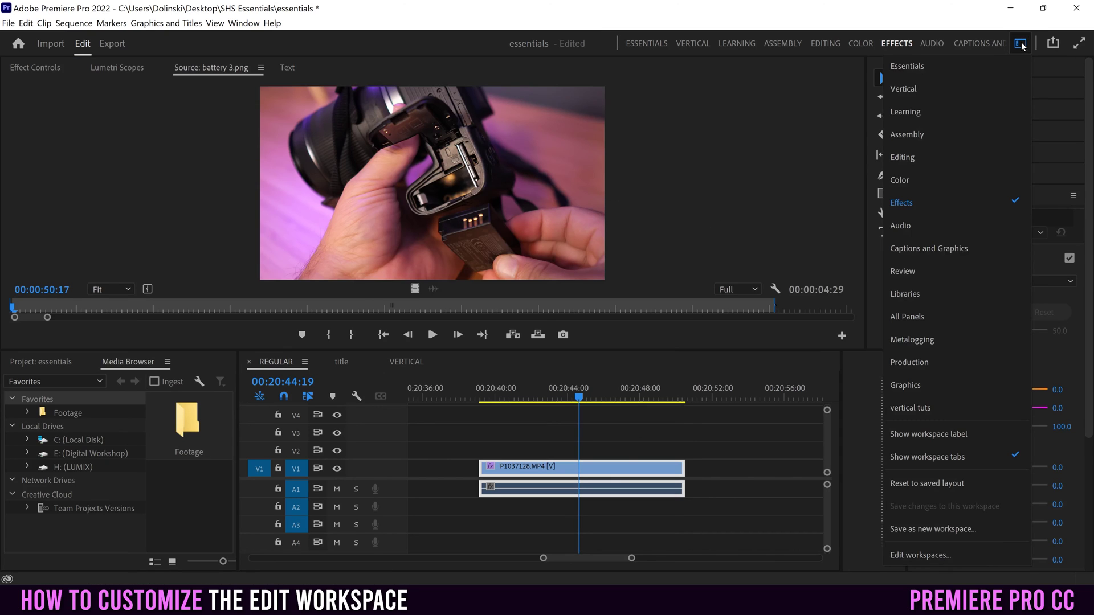
pyautogui.click(961, 484)
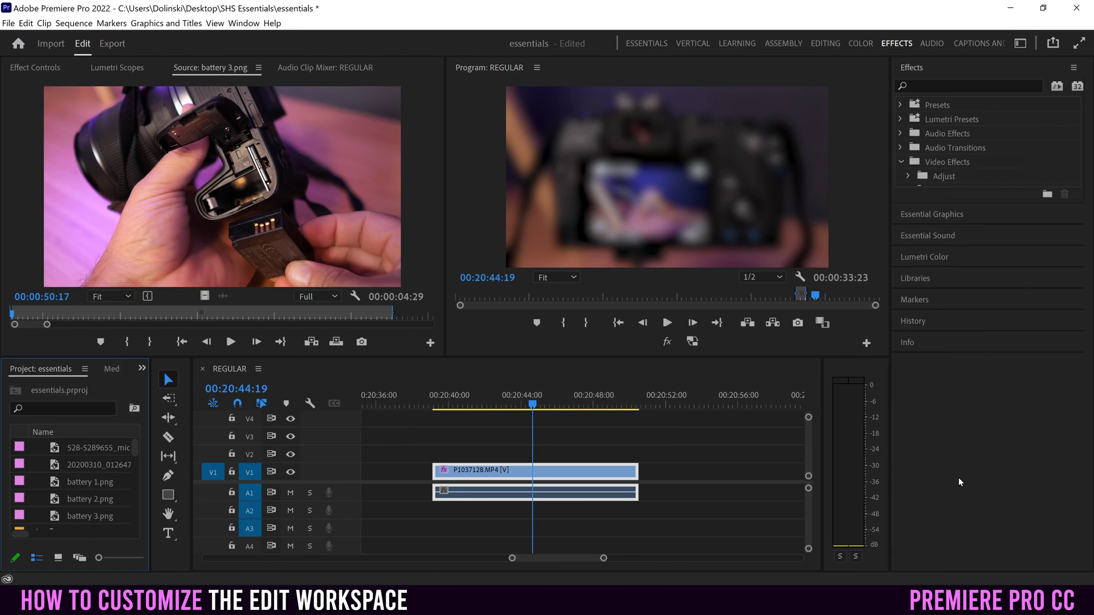
# Step: Reload Effects, dock the Tools panel beside the Source monitor, and start saving a new workspace
pyautogui.click(896, 44)
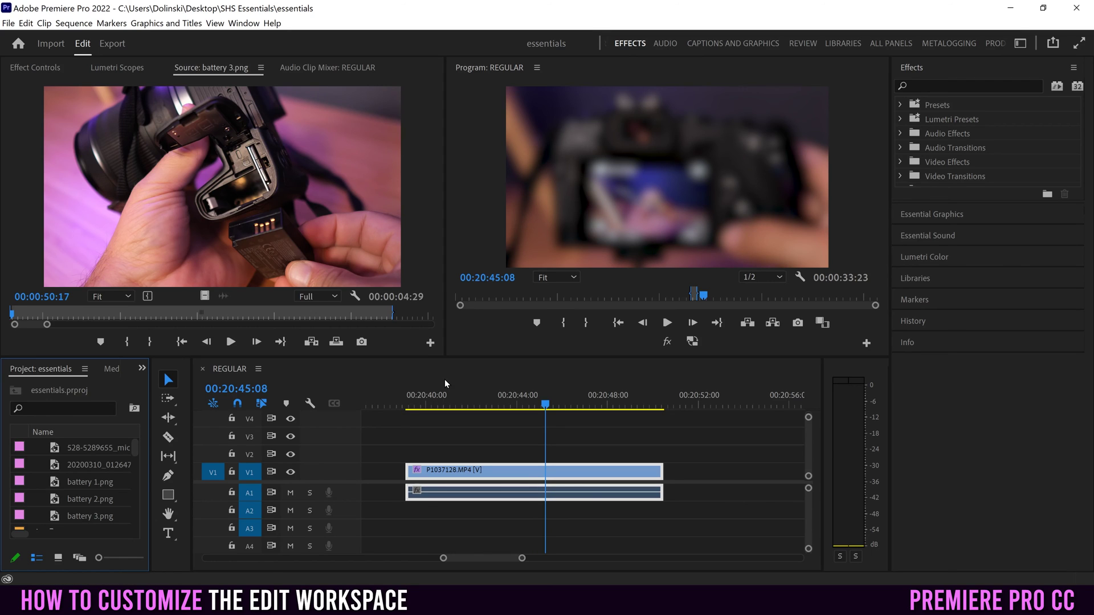
pyautogui.moveTo(172, 369); pyautogui.dragTo(256, 163)
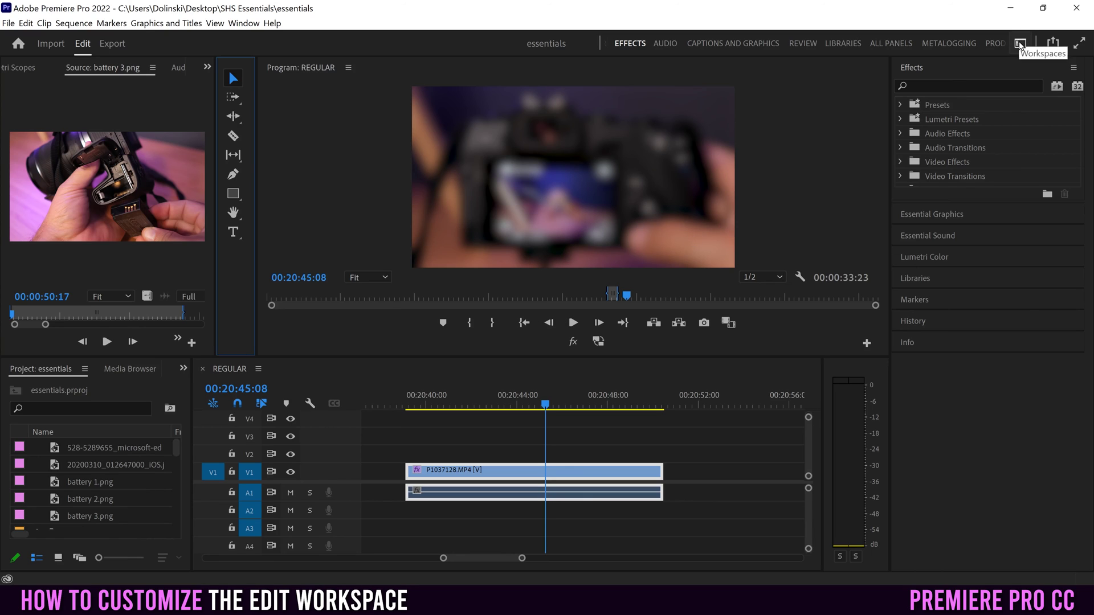
pyautogui.click(1020, 43)
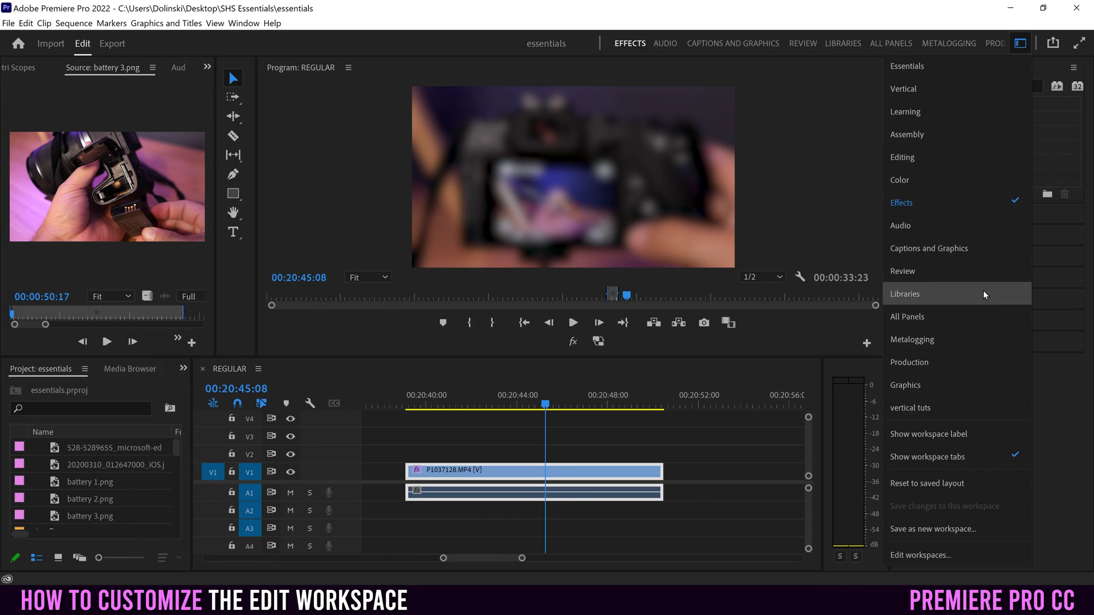
pyautogui.click(958, 530)
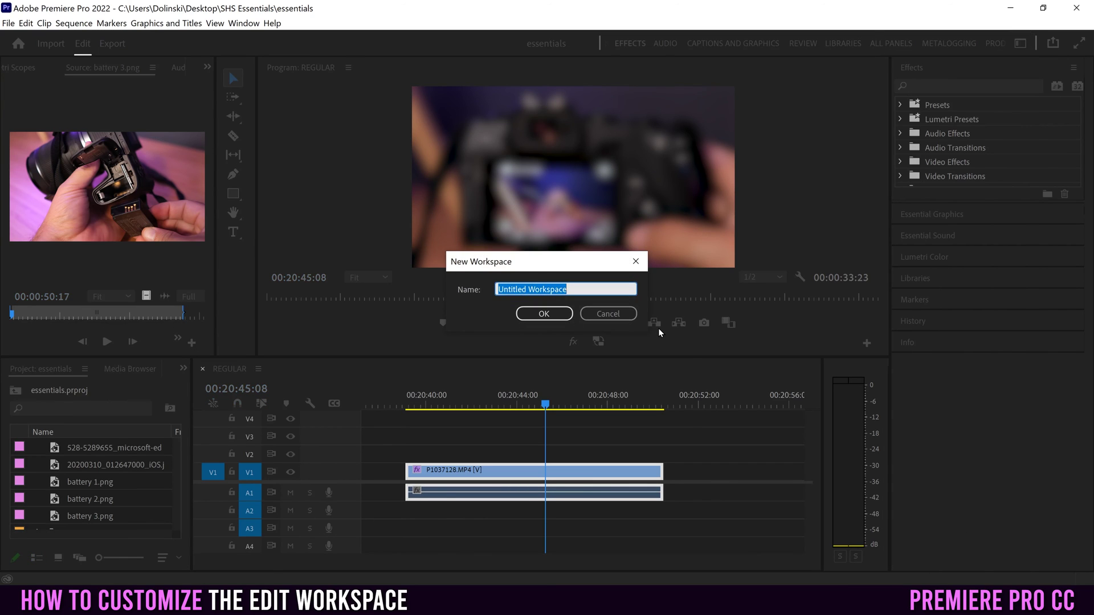
# Step: Save the layout as workspace 'EFFECTS NEW', switch to it, and close its Program monitor
pyautogui.write('EFFECTS NEW')
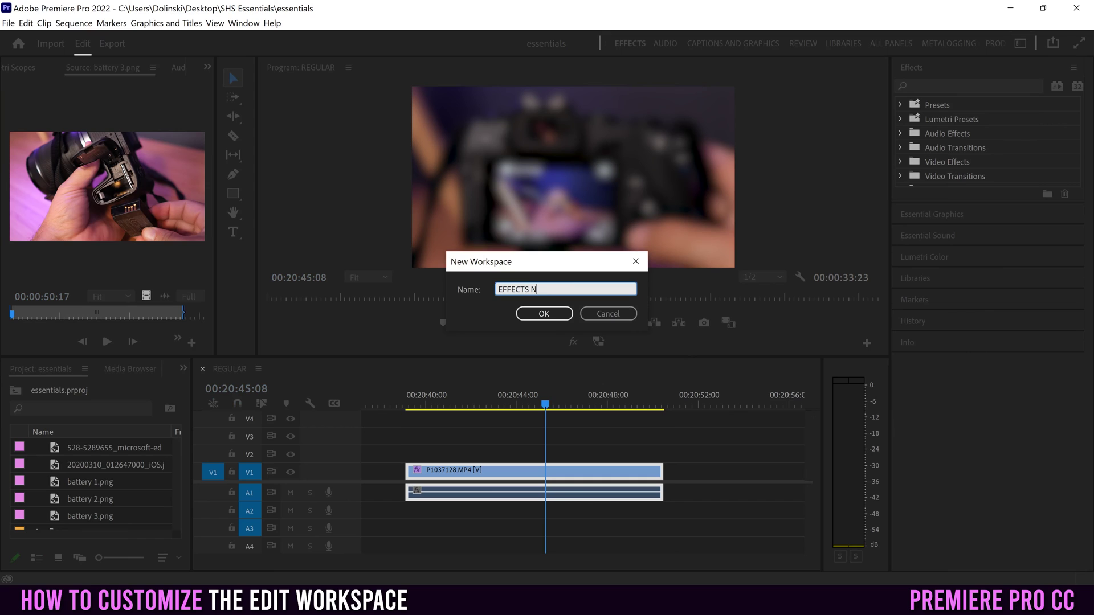
pyautogui.click(546, 314)
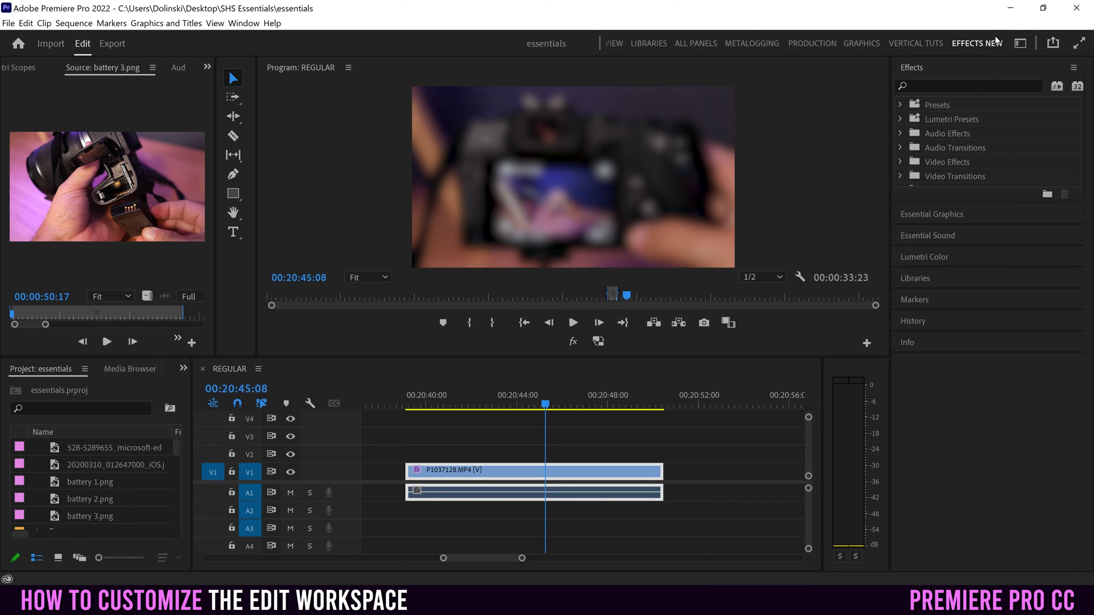
pyautogui.click(1021, 43)
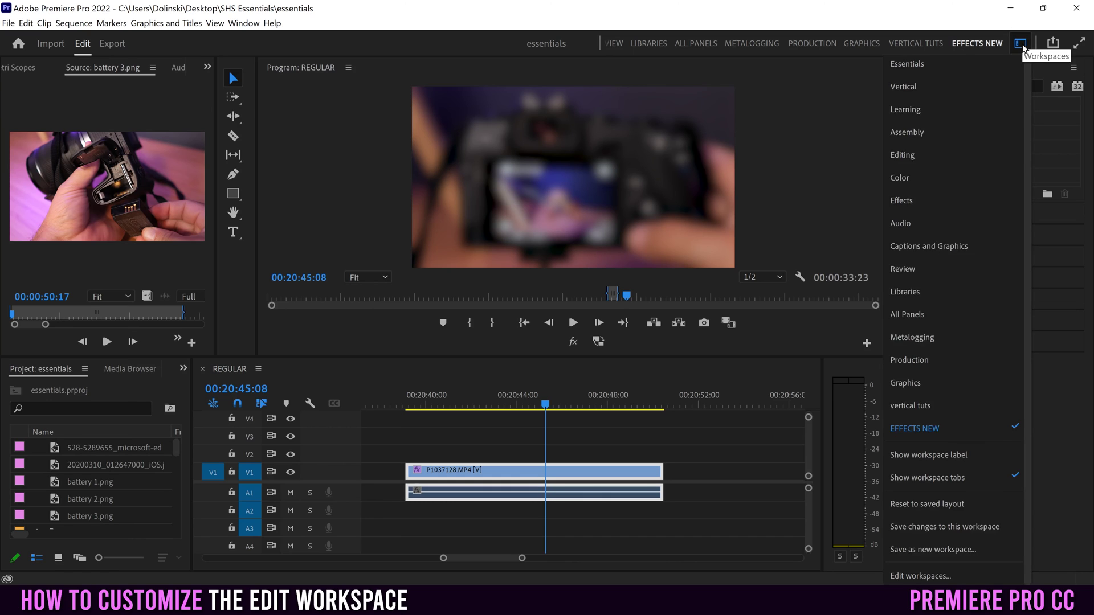
pyautogui.click(917, 428)
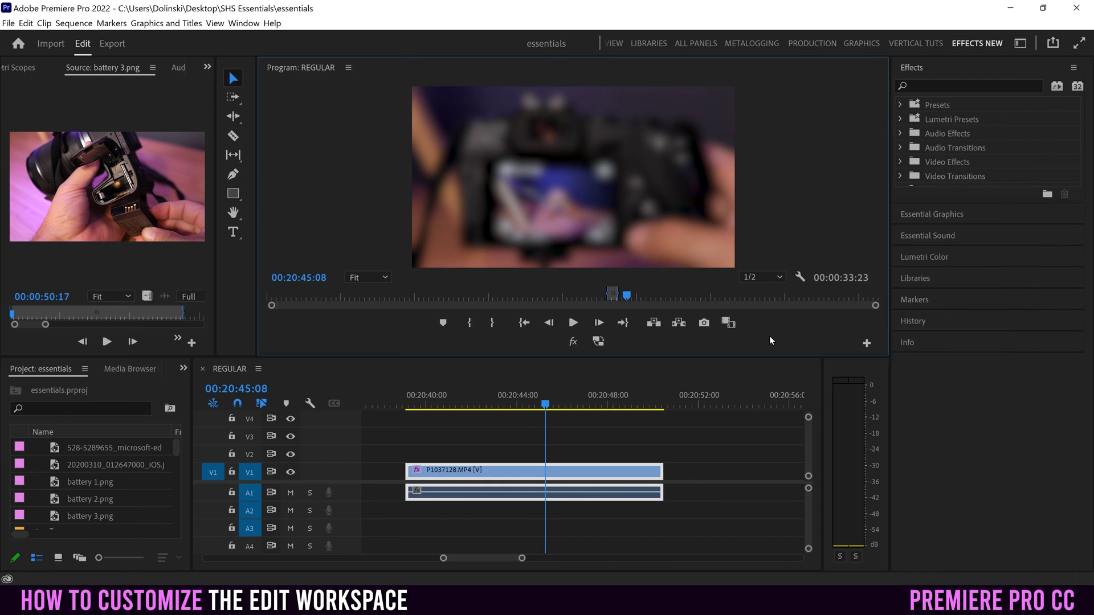
pyautogui.click(348, 68)
pyautogui.click(381, 71)
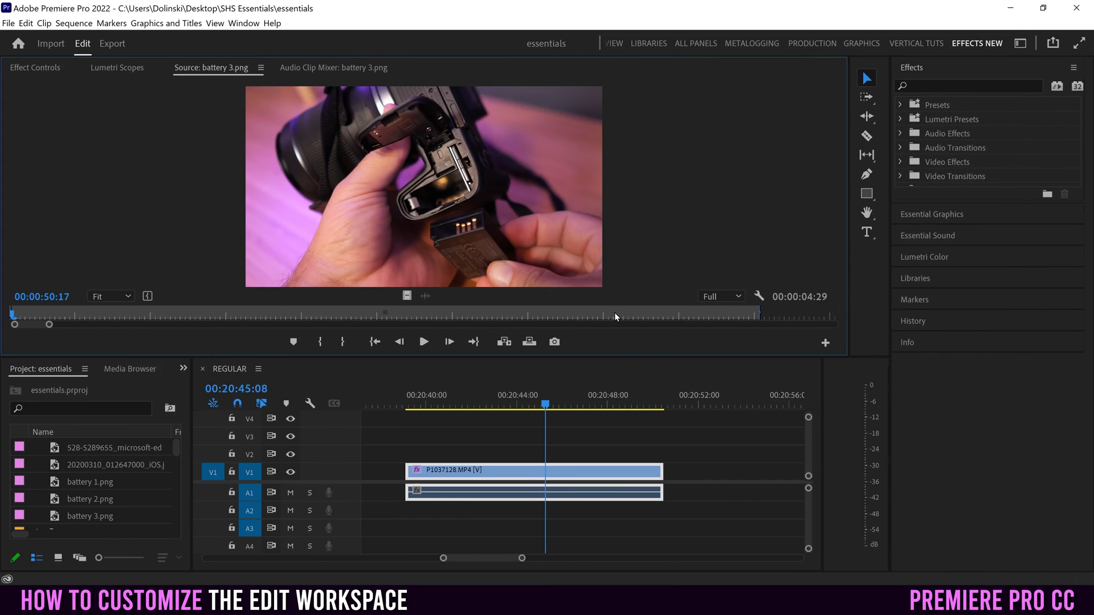
# Step: Reset EFFECTS NEW to its saved layout and dock the Tools panel at the Timeline's right, resized
pyautogui.click(1020, 44)
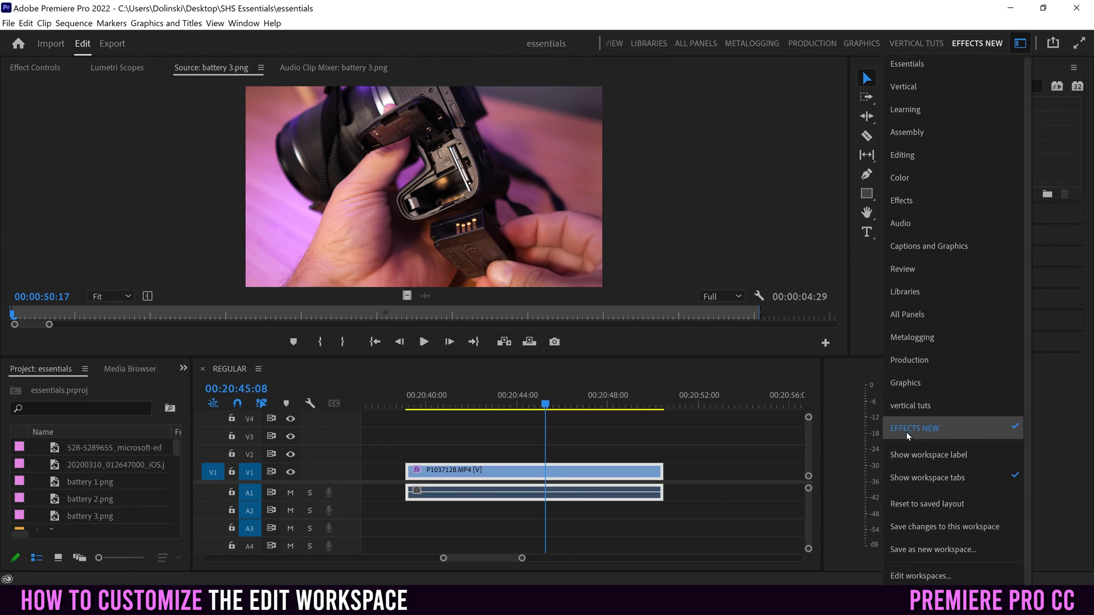
pyautogui.click(928, 504)
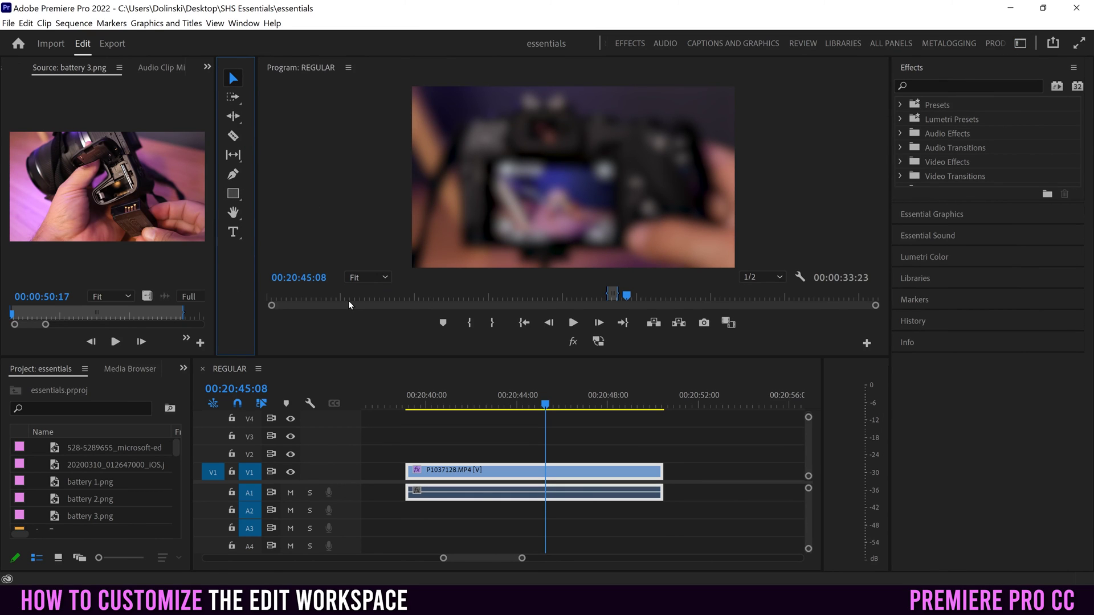
pyautogui.moveTo(248, 66); pyautogui.dragTo(814, 418)
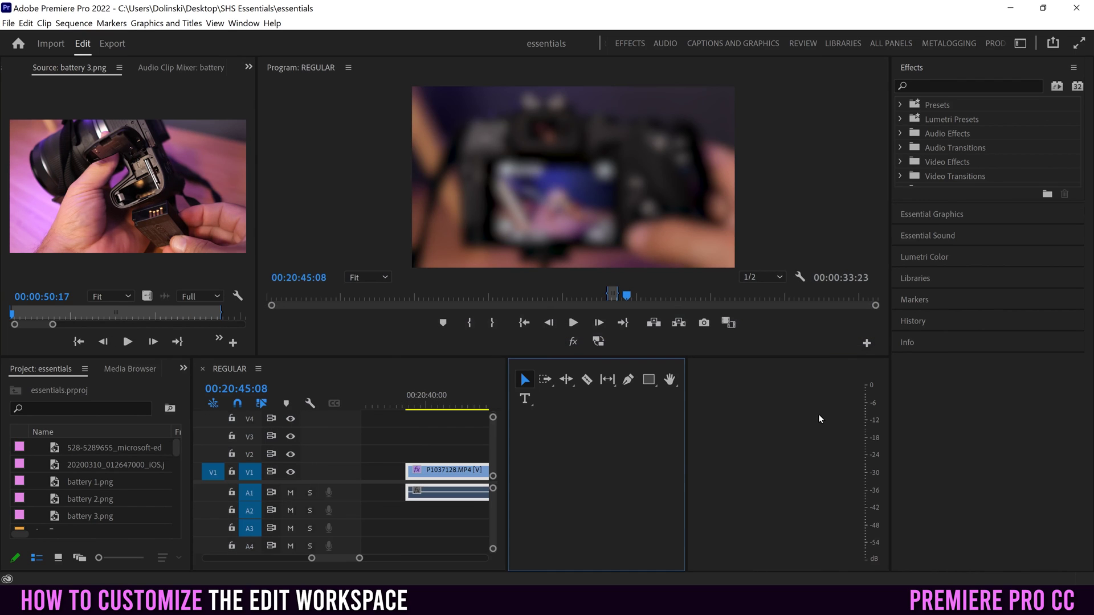
pyautogui.moveTo(509, 437); pyautogui.dragTo(733, 437)
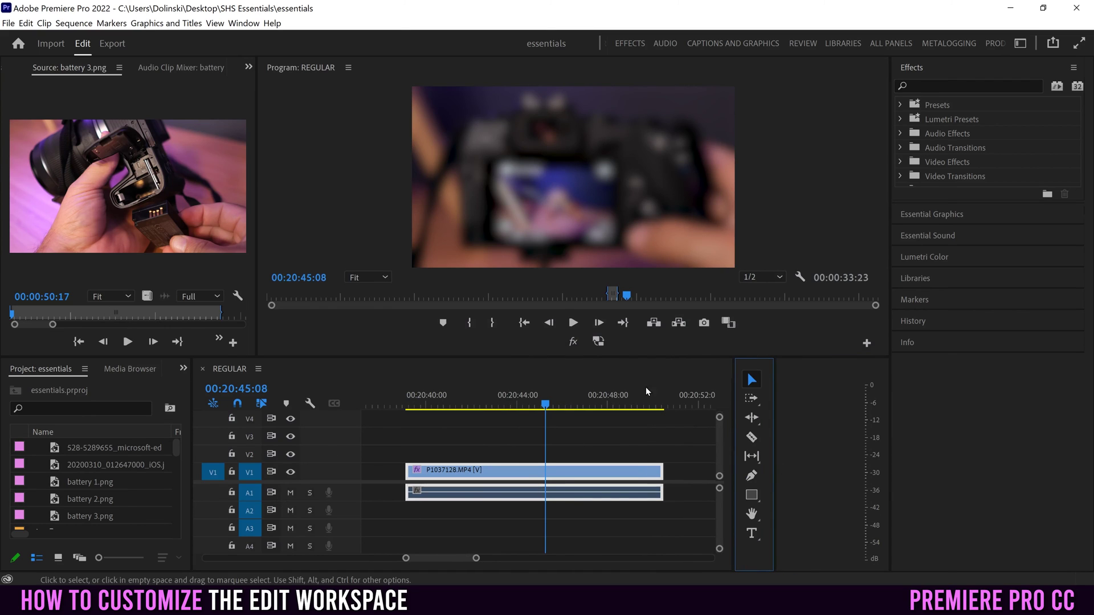
# Step: Save the layout changes into the EFFECTS NEW workspace
pyautogui.click(1021, 44)
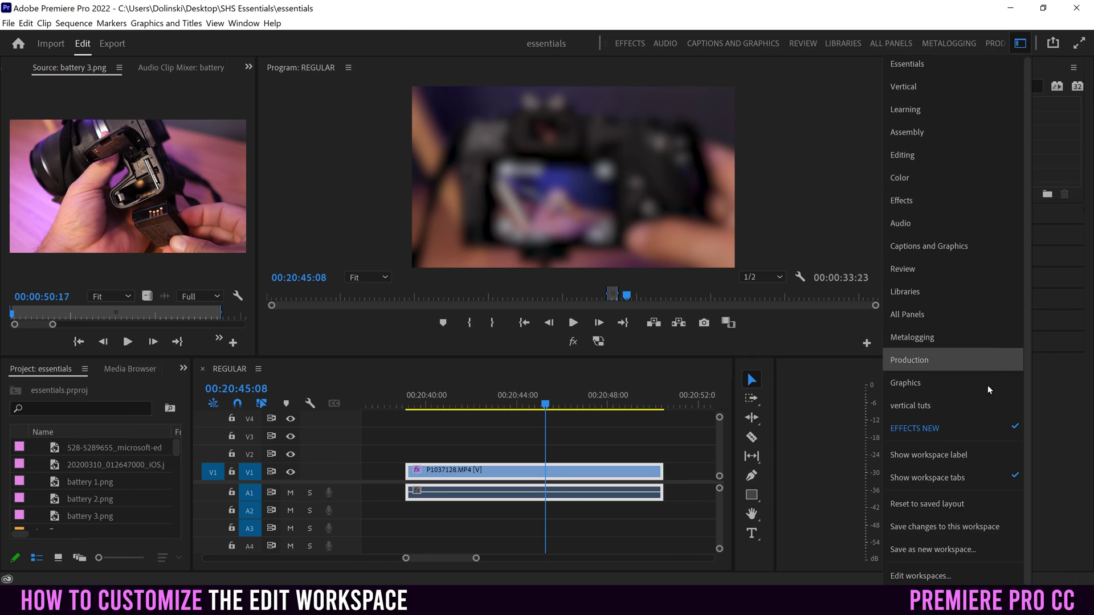
pyautogui.click(974, 528)
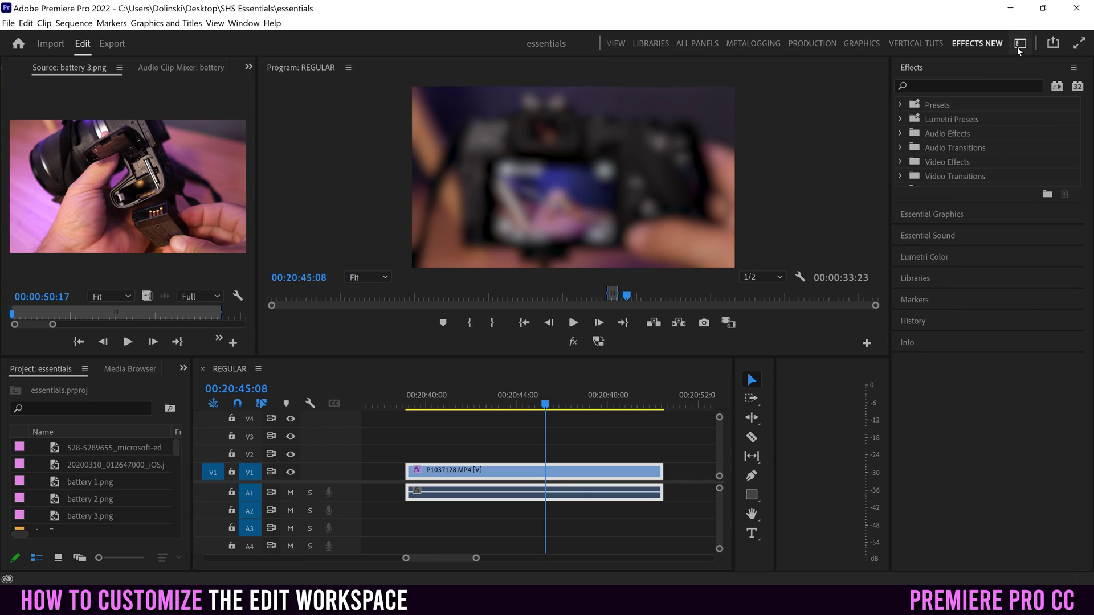
pyautogui.click(1018, 45)
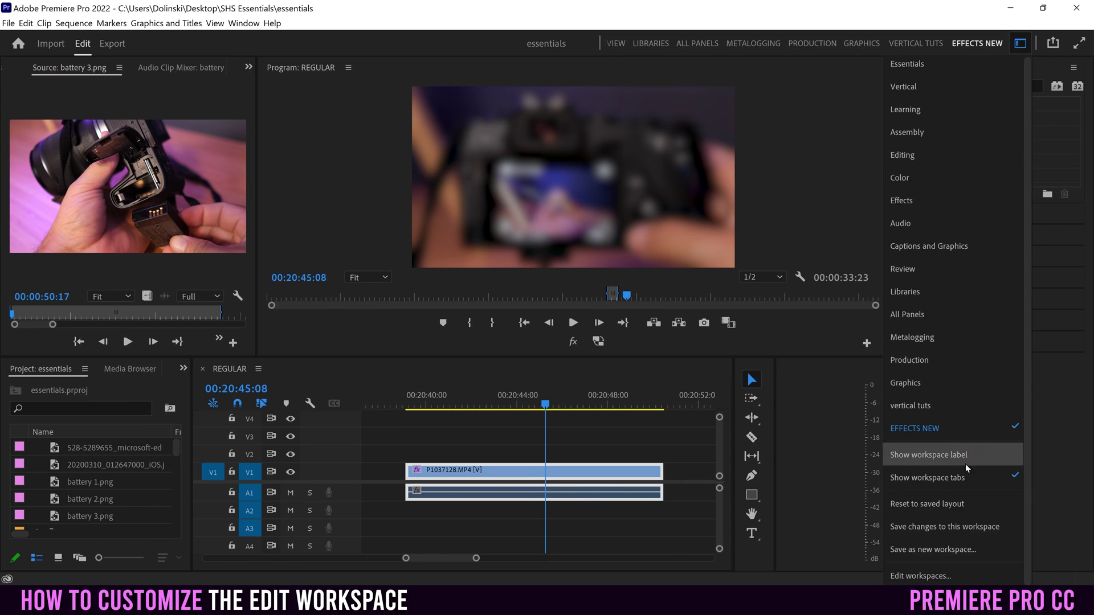
# Step: In Edit Workspaces, move Effects and EFFECTS NEW to the top of the list
pyautogui.click(931, 575)
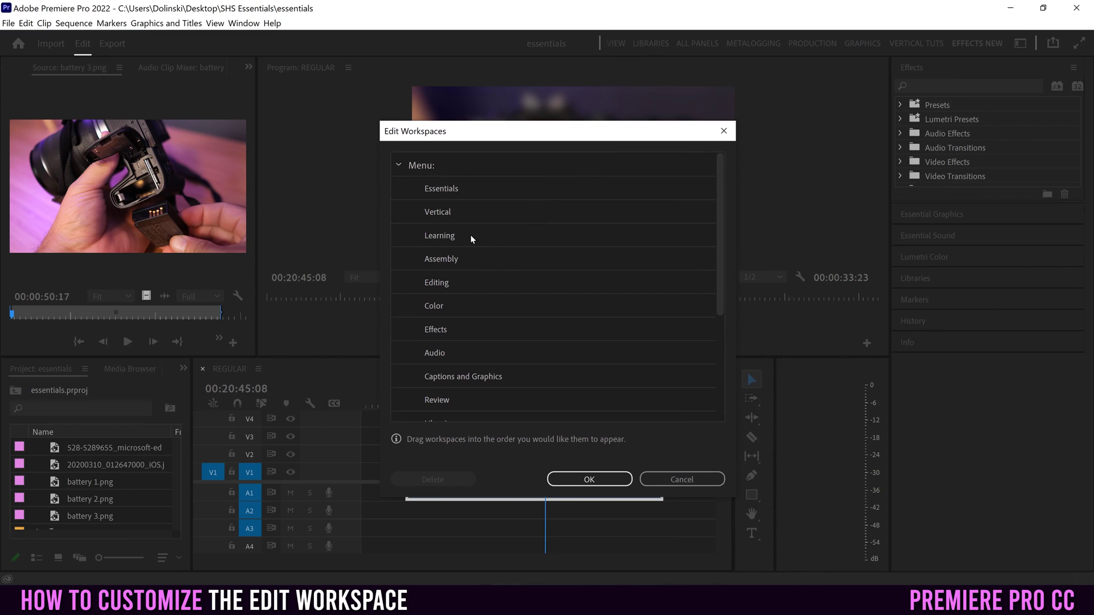
pyautogui.moveTo(458, 329); pyautogui.dragTo(471, 175)
pyautogui.moveTo(723, 262); pyautogui.dragTo(707, 403)
pyautogui.click(505, 387)
pyautogui.moveTo(505, 387); pyautogui.dragTo(515, 164)
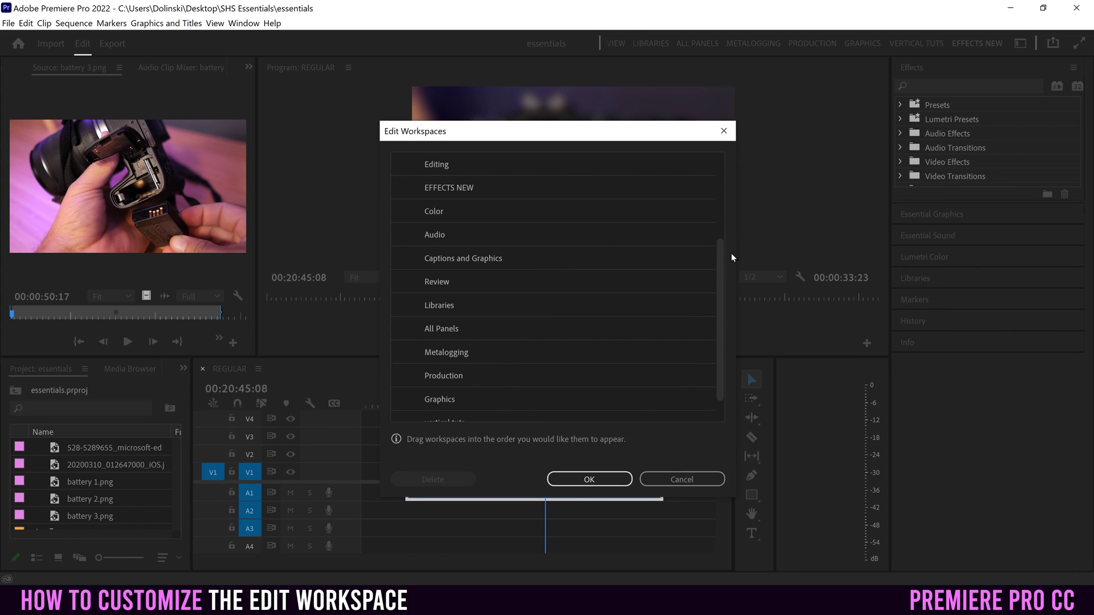
pyautogui.moveTo(720, 264); pyautogui.dragTo(713, 190)
pyautogui.moveTo(481, 323); pyautogui.dragTo(486, 166)
# Step: Move Vertical above Essentials, put Review under Do Not Show, and confirm the order
pyautogui.moveTo(470, 244); pyautogui.dragTo(484, 217)
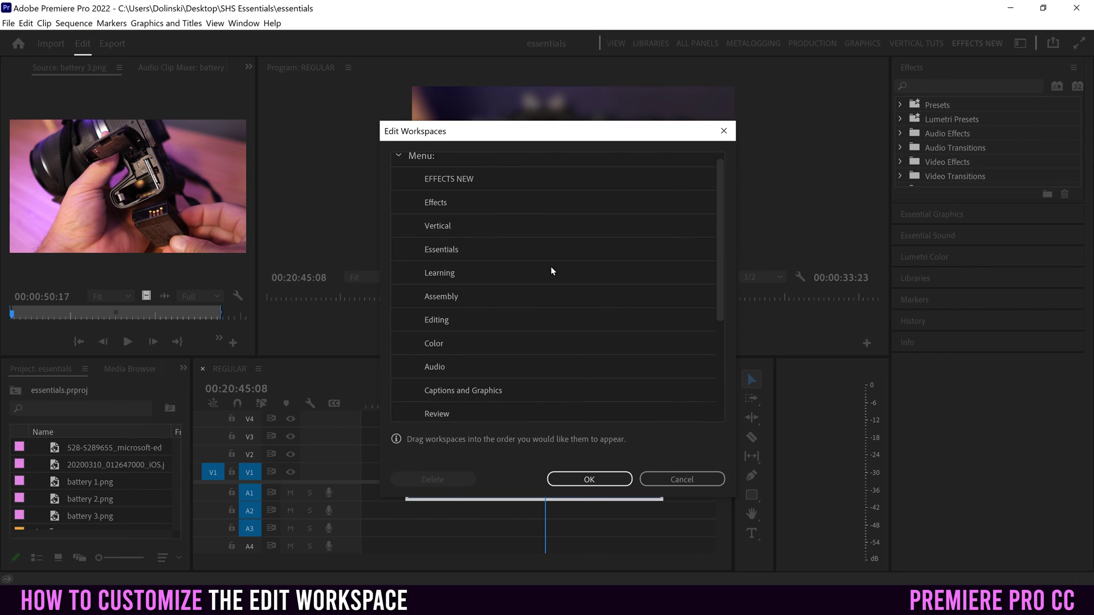
pyautogui.moveTo(719, 233); pyautogui.dragTo(719, 342)
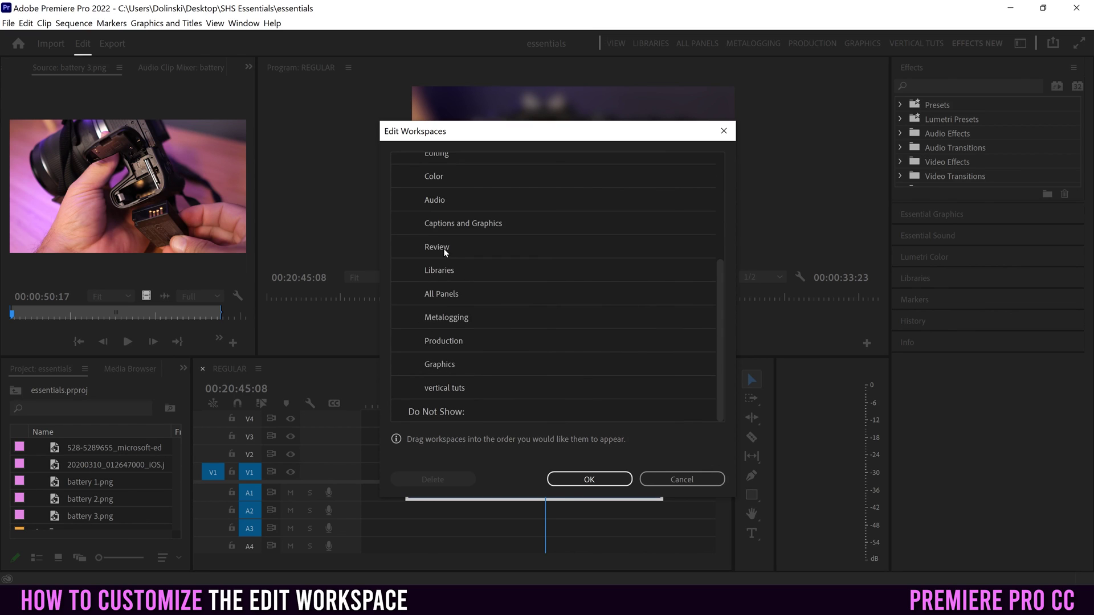
pyautogui.moveTo(458, 244); pyautogui.dragTo(482, 411)
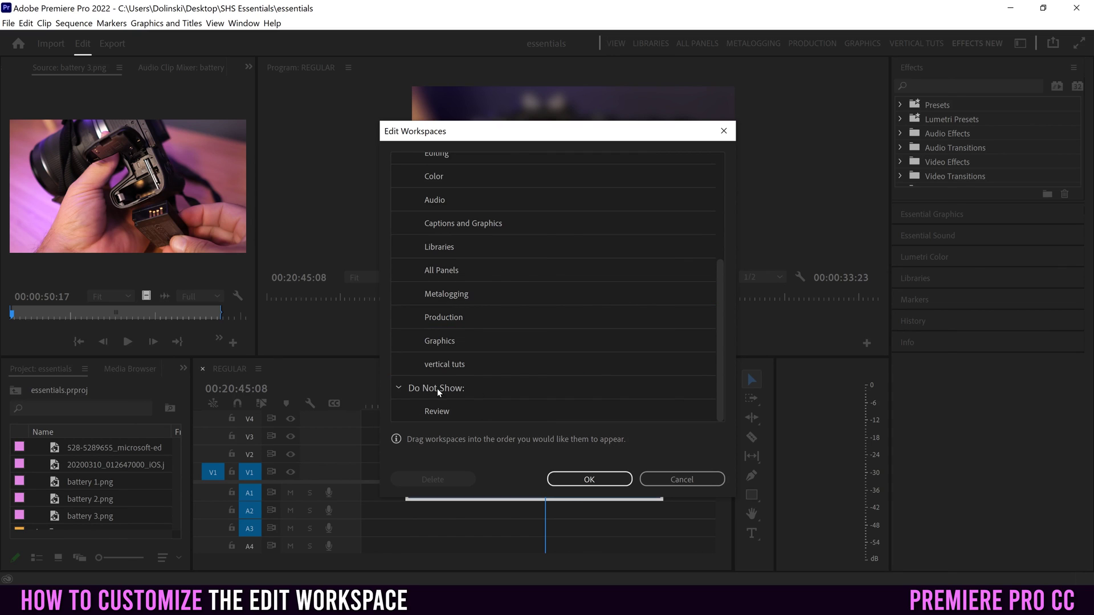
pyautogui.click(482, 247)
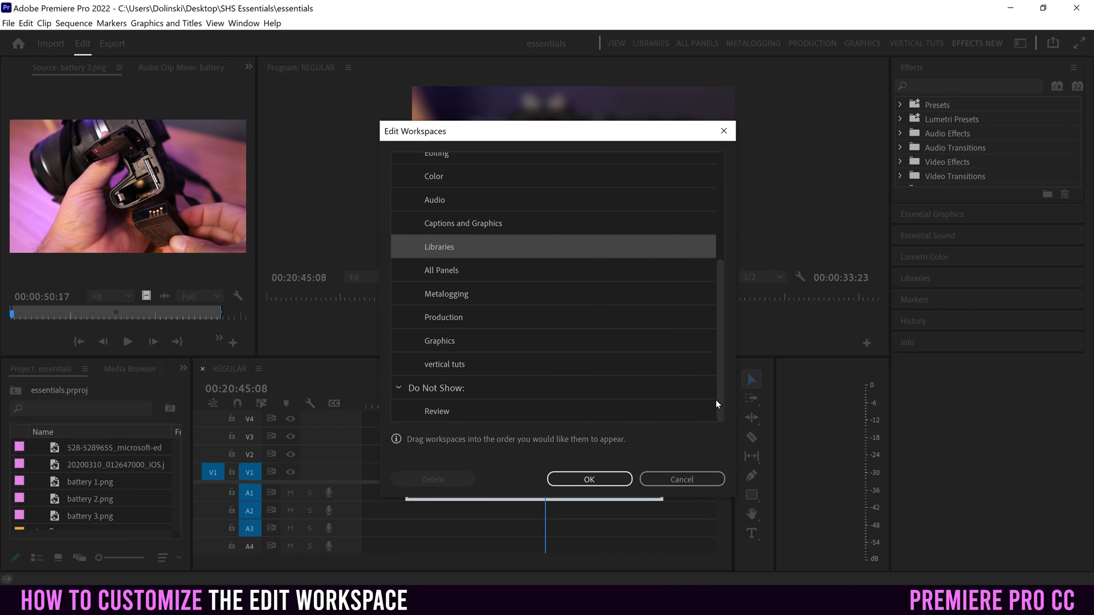
pyautogui.moveTo(719, 400); pyautogui.dragTo(718, 269)
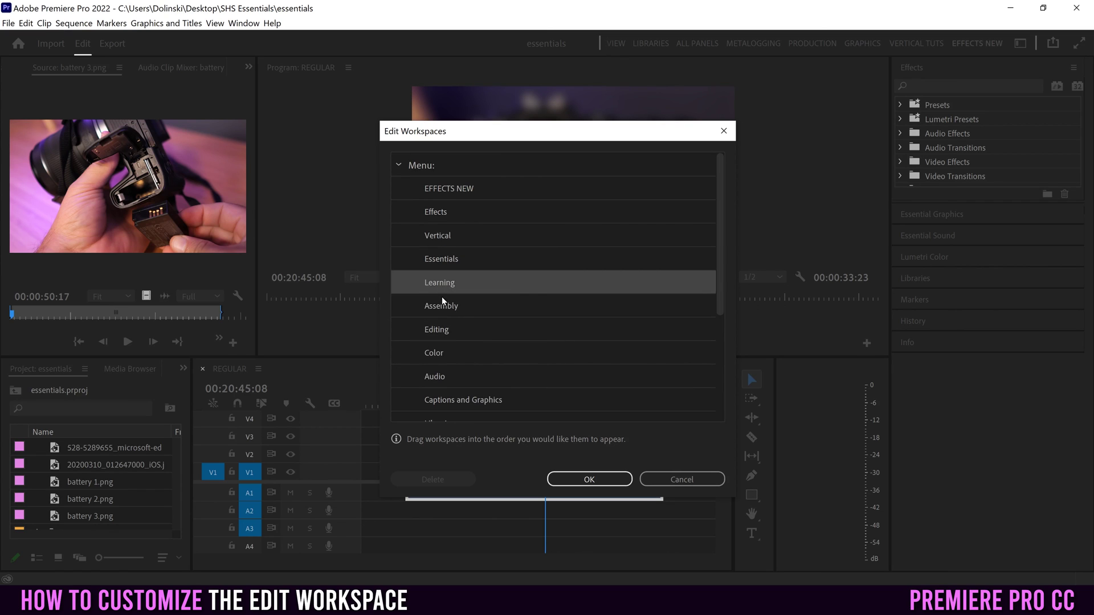
pyautogui.click(435, 353)
pyautogui.click(441, 235)
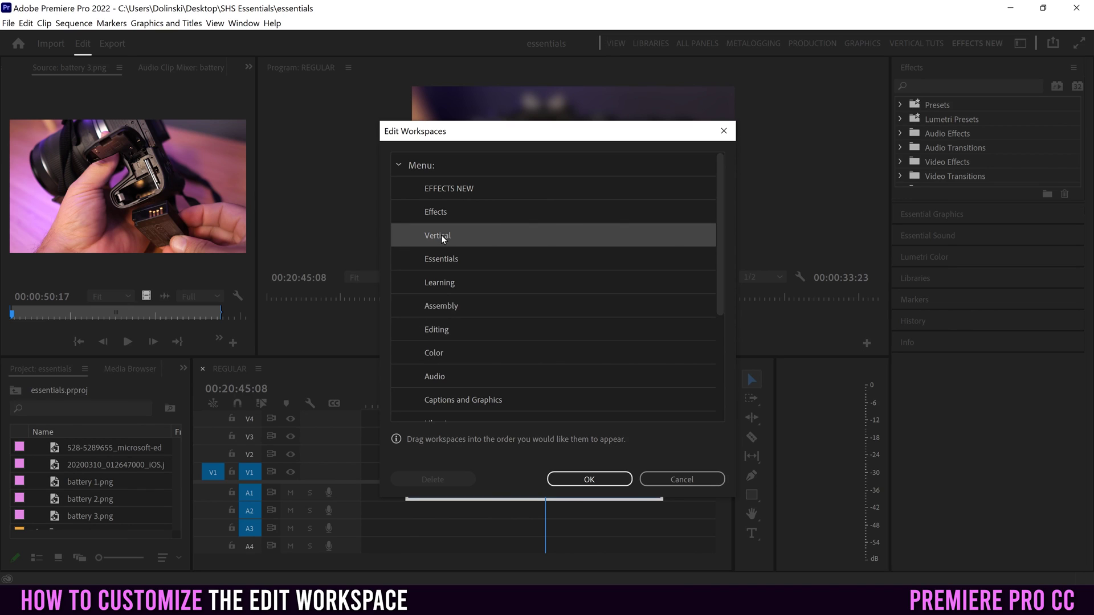
pyautogui.click(443, 188)
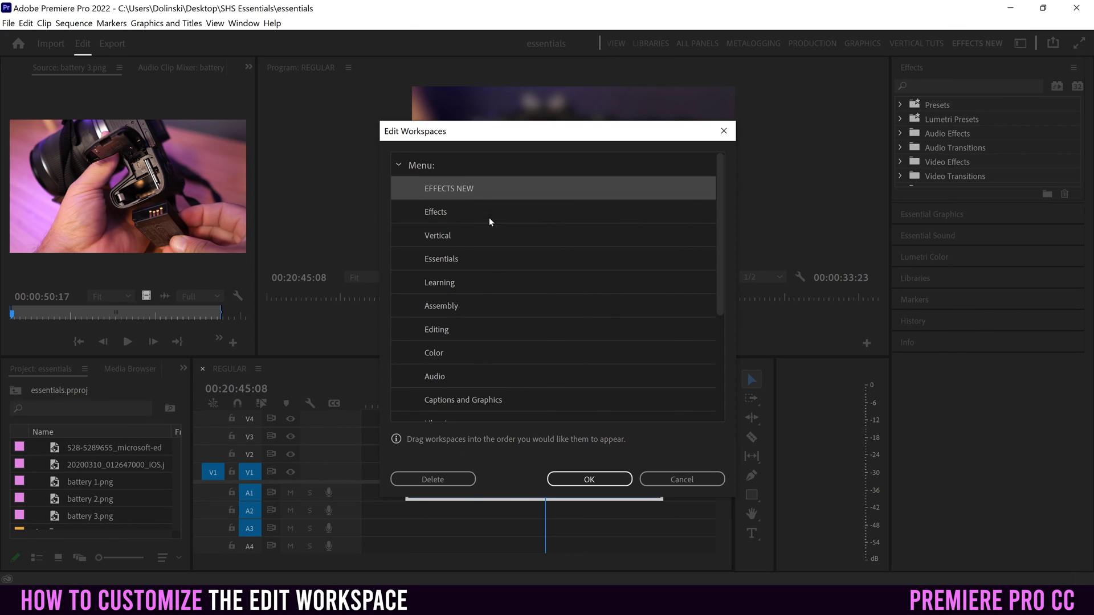
pyautogui.click(589, 481)
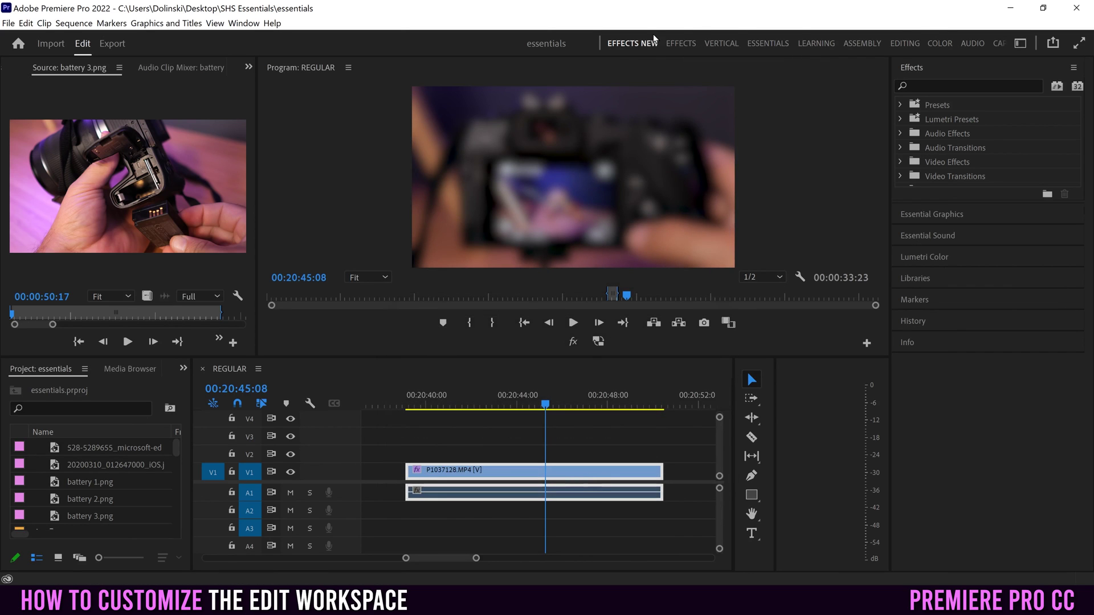
# Step: Choose Effects from the Workspaces list and click through its panels
pyautogui.click(1020, 45)
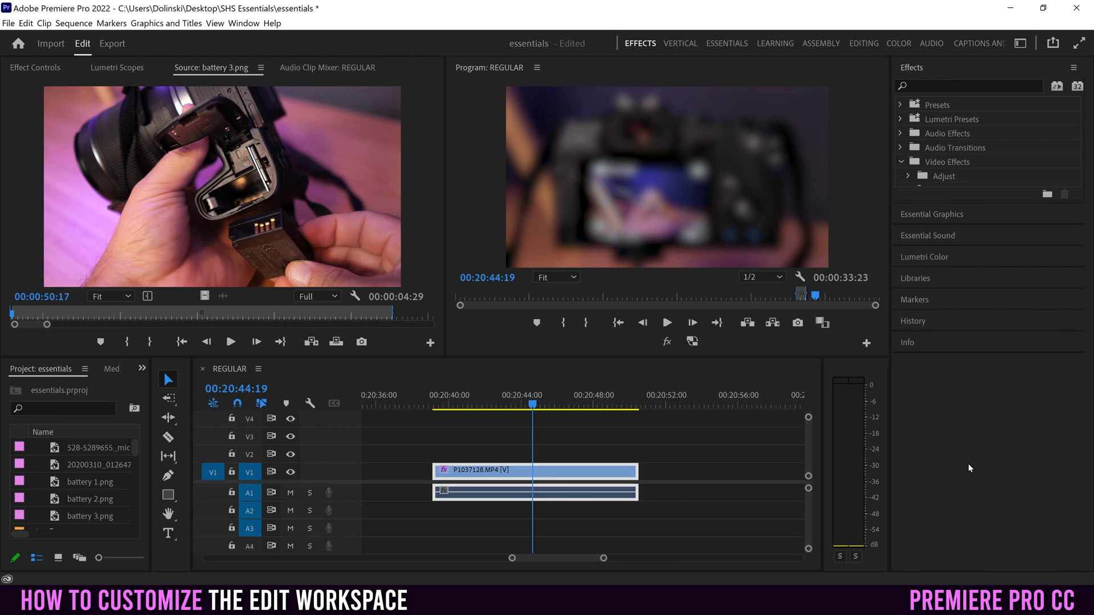
pyautogui.click(453, 382)
pyautogui.click(495, 172)
pyautogui.click(19, 121)
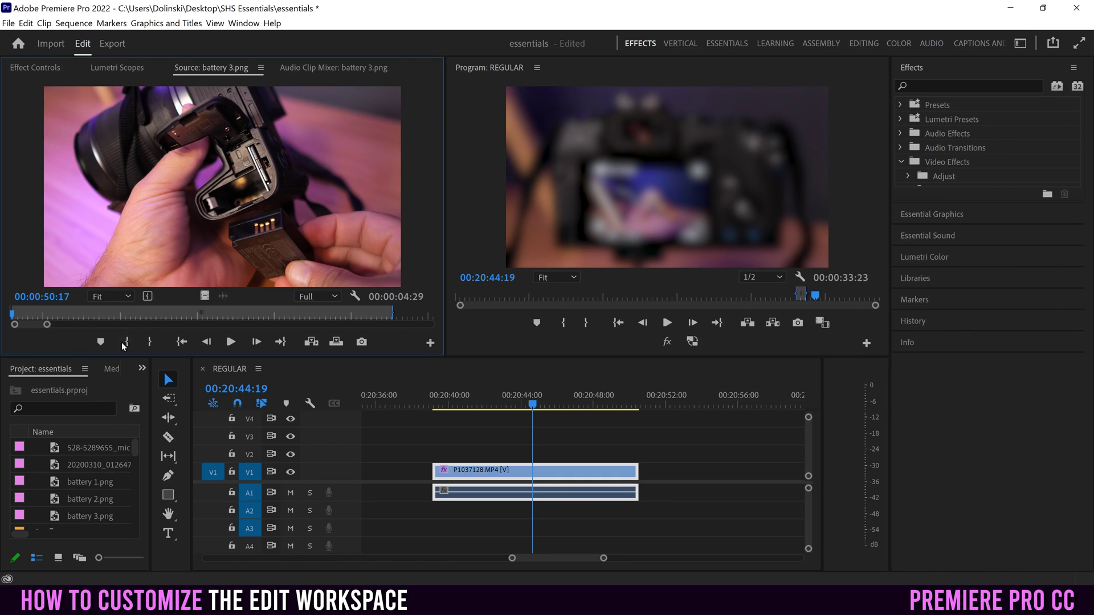
pyautogui.click(119, 388)
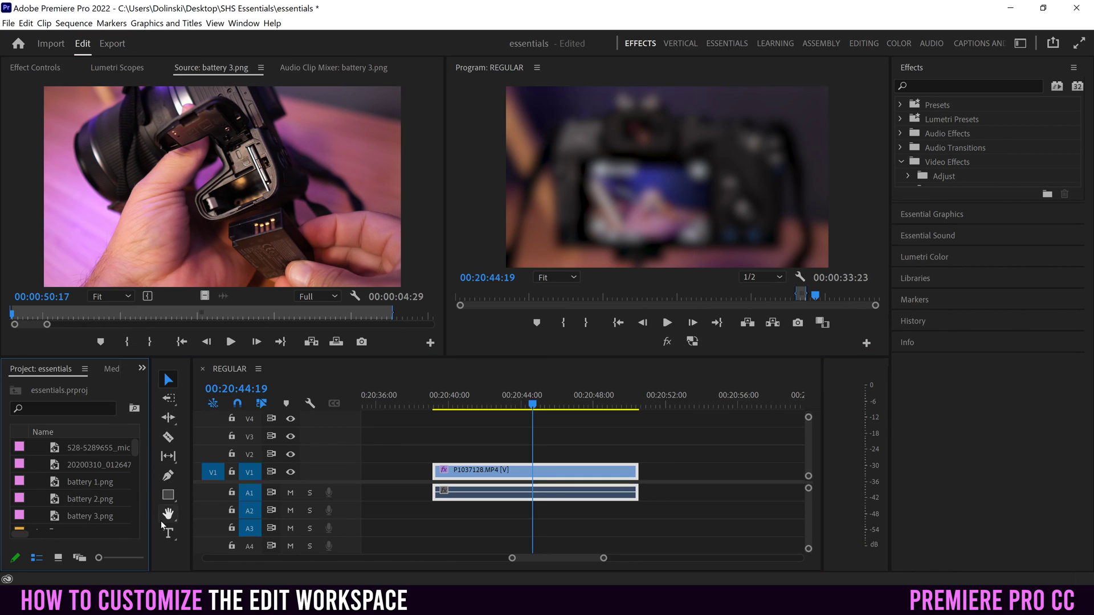